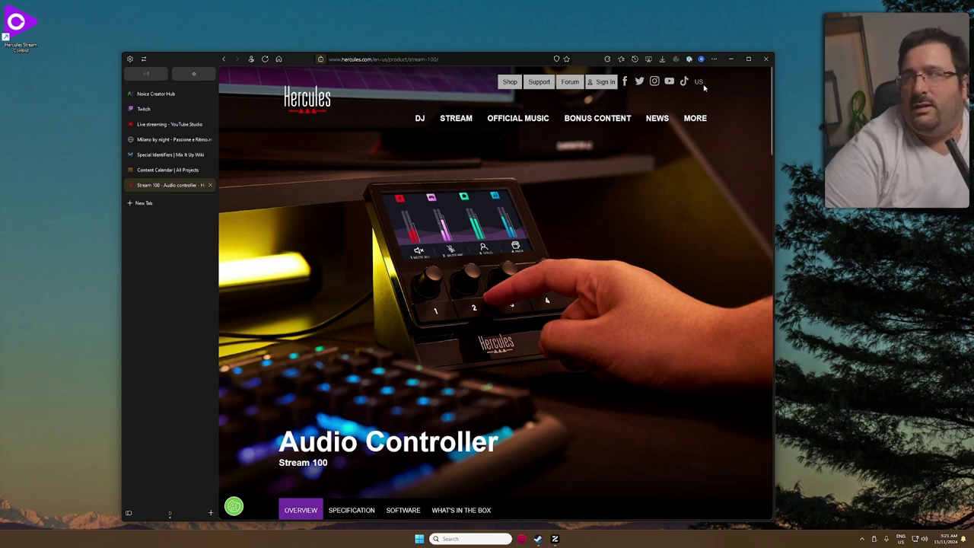
View the Stream 200 XLR product page, then minimize the browser and launch Hercules Stream Control.
left_click(748, 58)
mouse_move(482, 69)
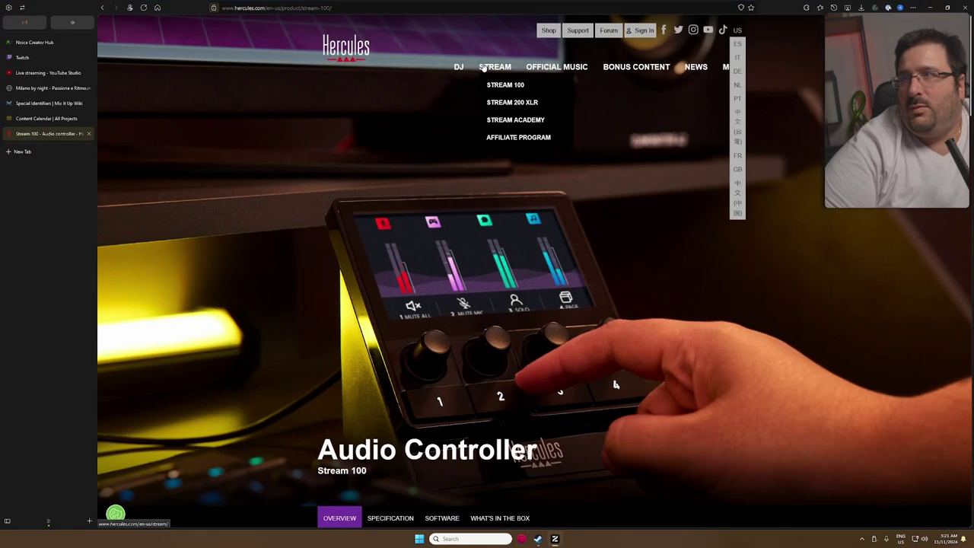
left_click(510, 104)
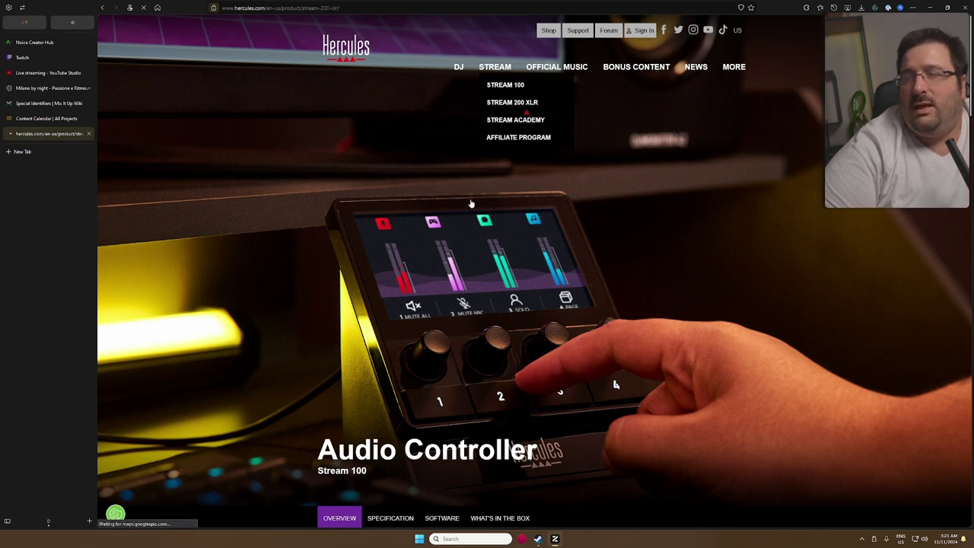
scroll(452, 263, "down", 3)
scroll(452, 263, "down", 6)
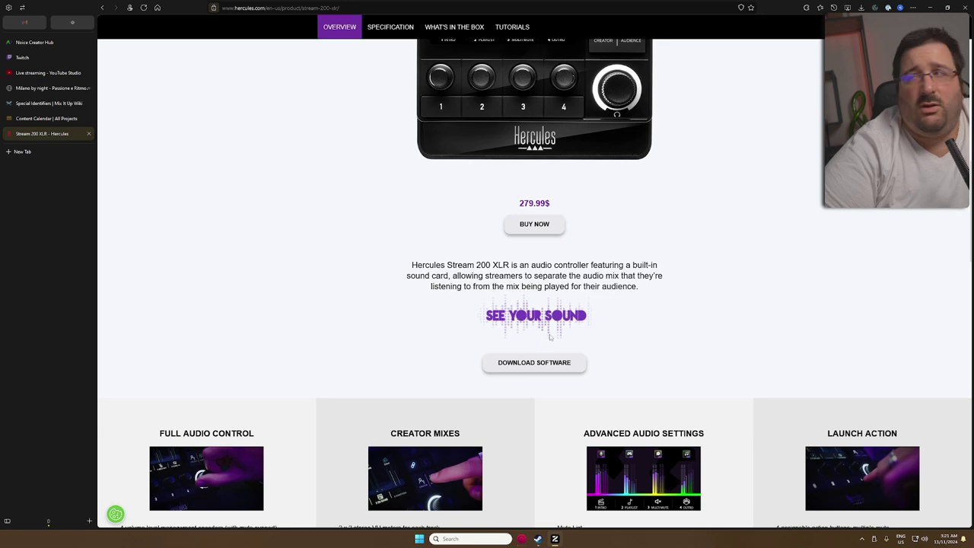
left_click(929, 7)
double_click(36, 28)
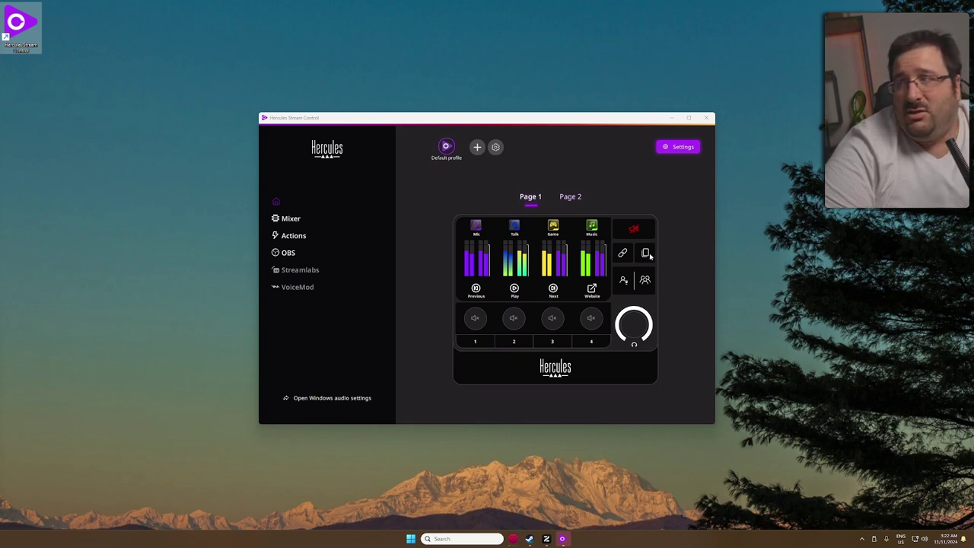
left_click(647, 255)
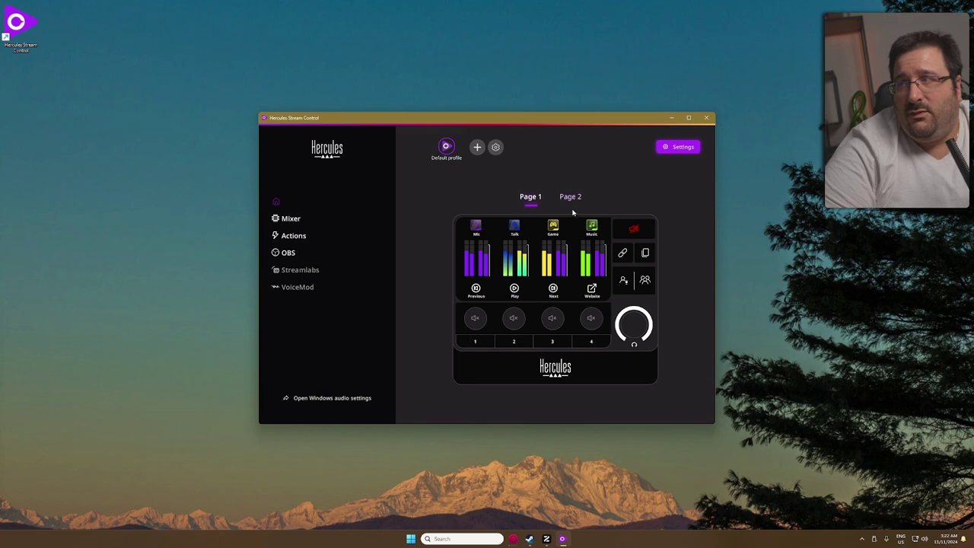
left_click(571, 198)
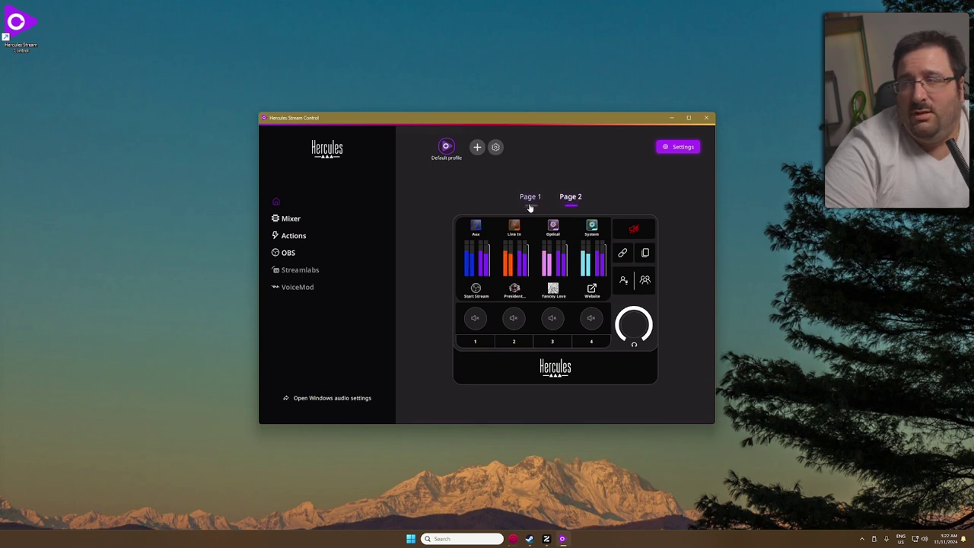
left_click(528, 199)
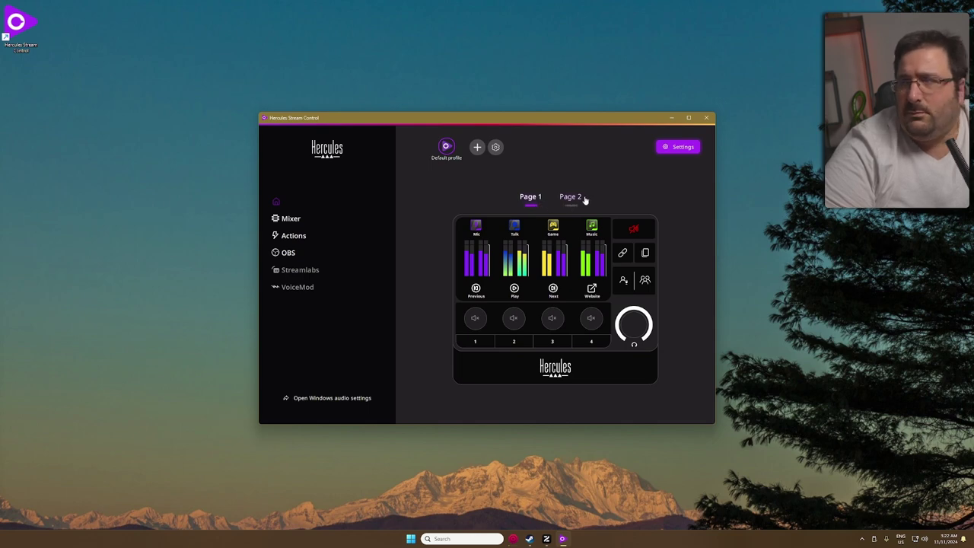
Review the General settings and Line Out source options, leaving Line Out on Audience mix at 100%.
left_click(671, 152)
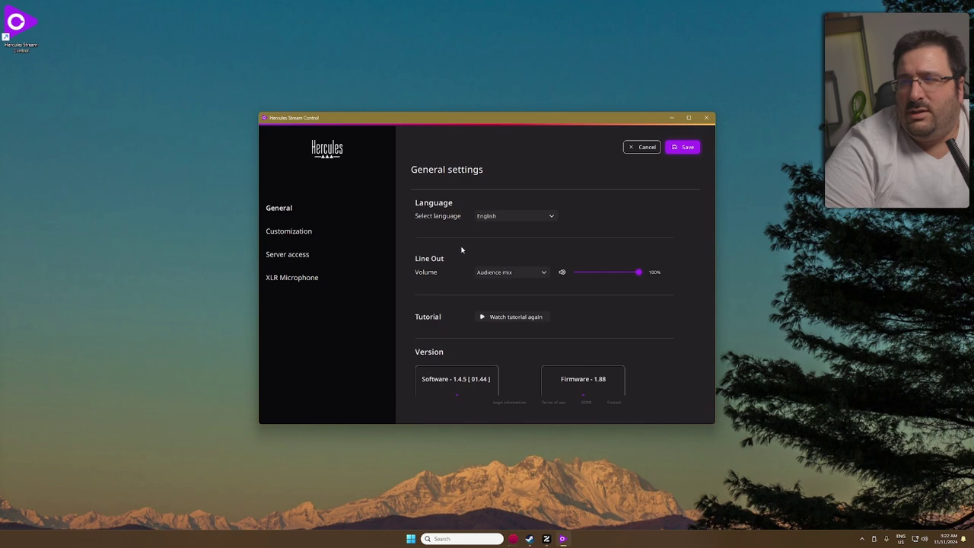
scroll(463, 259, "down", 2)
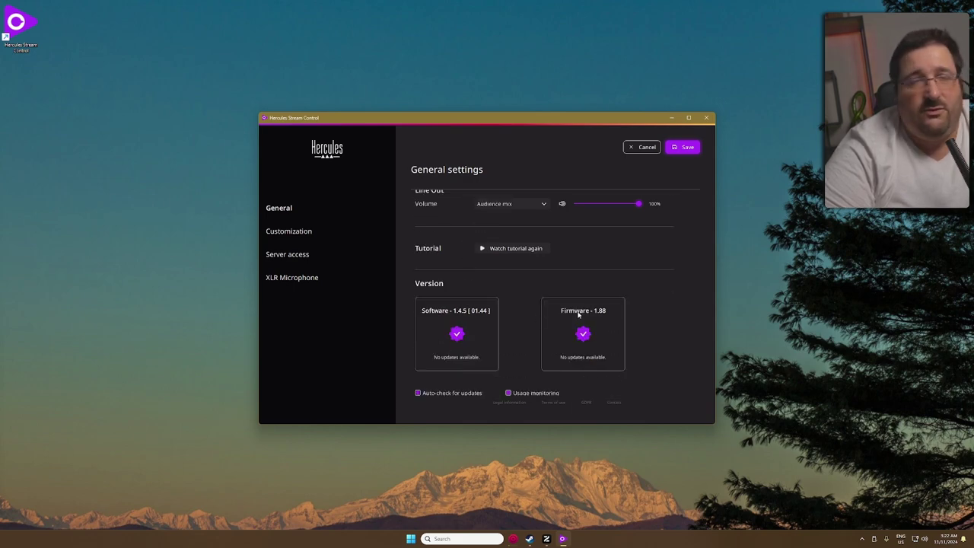
scroll(578, 316, "down", 1)
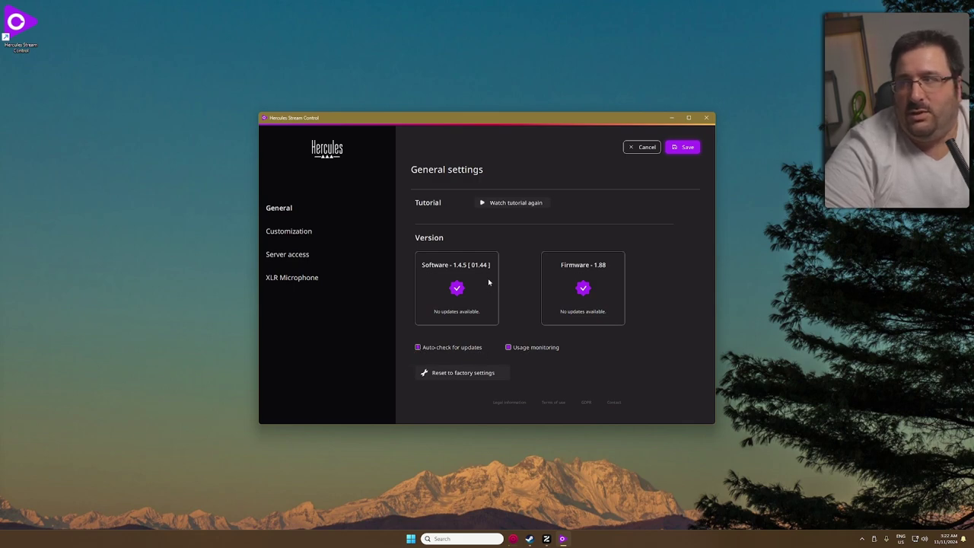
scroll(489, 280, "up", 3)
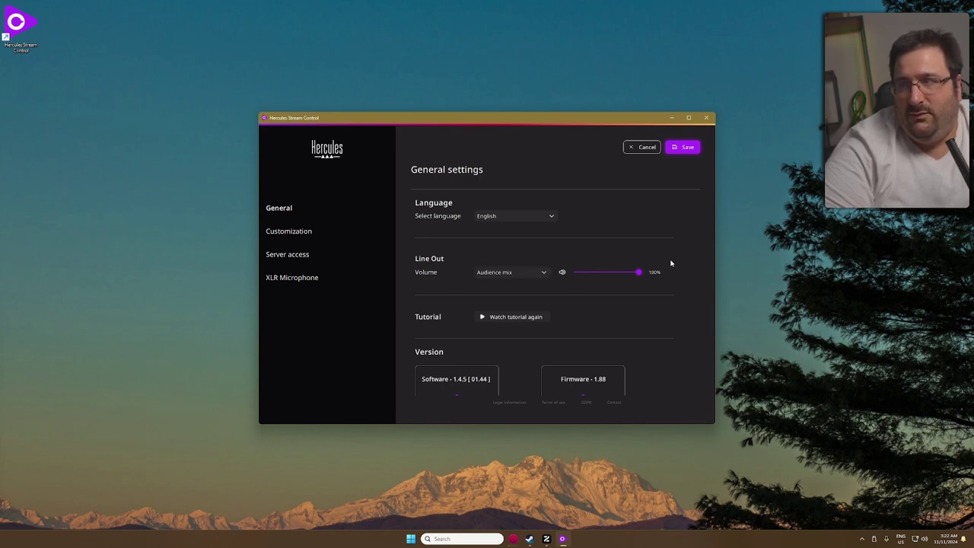
left_click(524, 272)
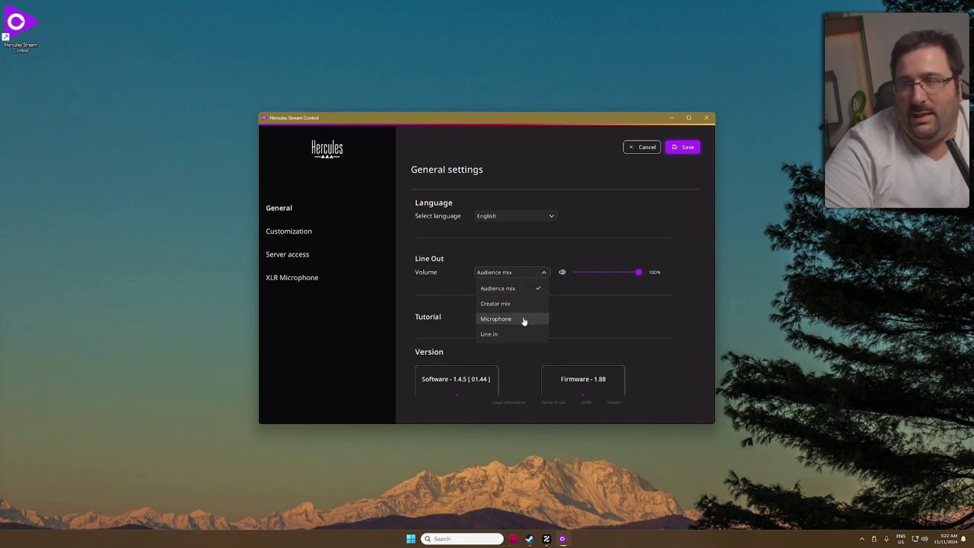
left_click(520, 261)
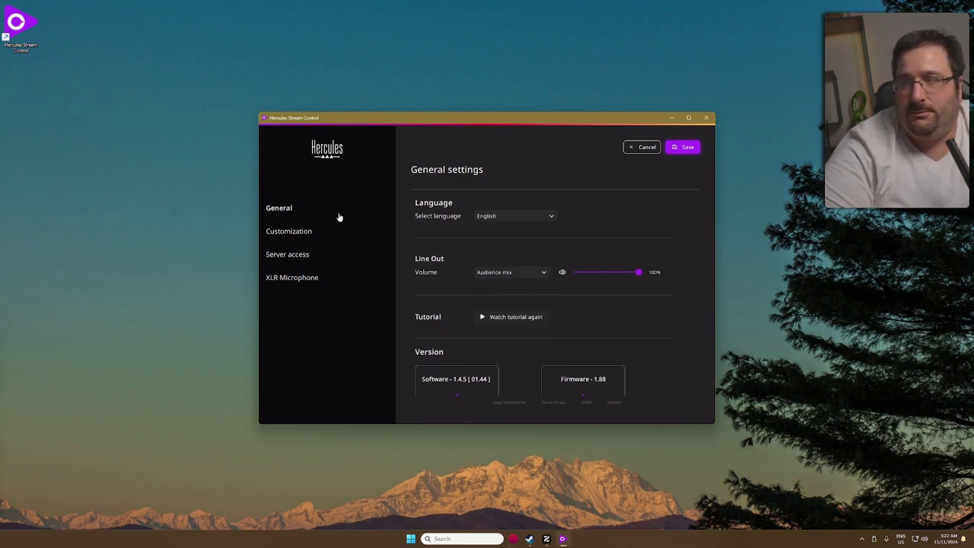
Switch the VU meters to the third style in Customization, then go to Server access.
left_click(290, 238)
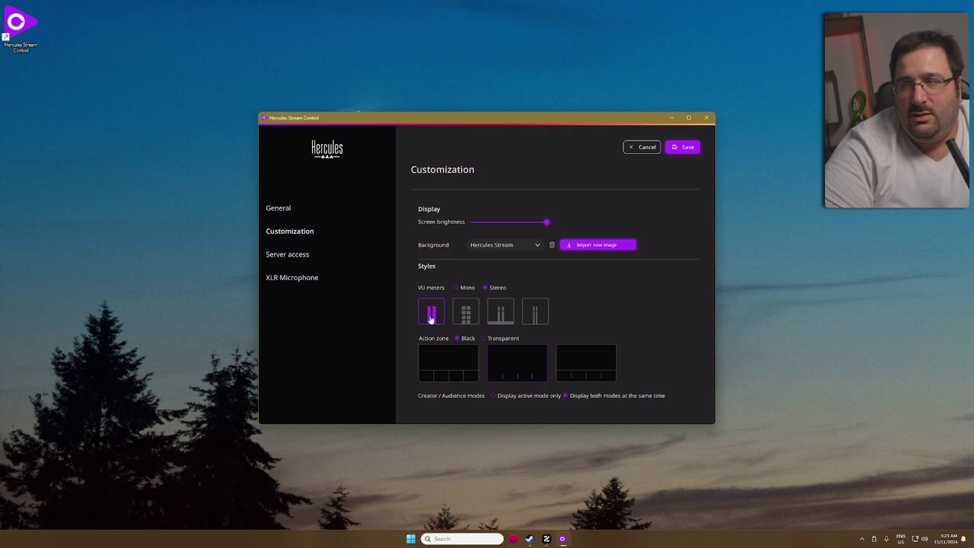
left_click(509, 321)
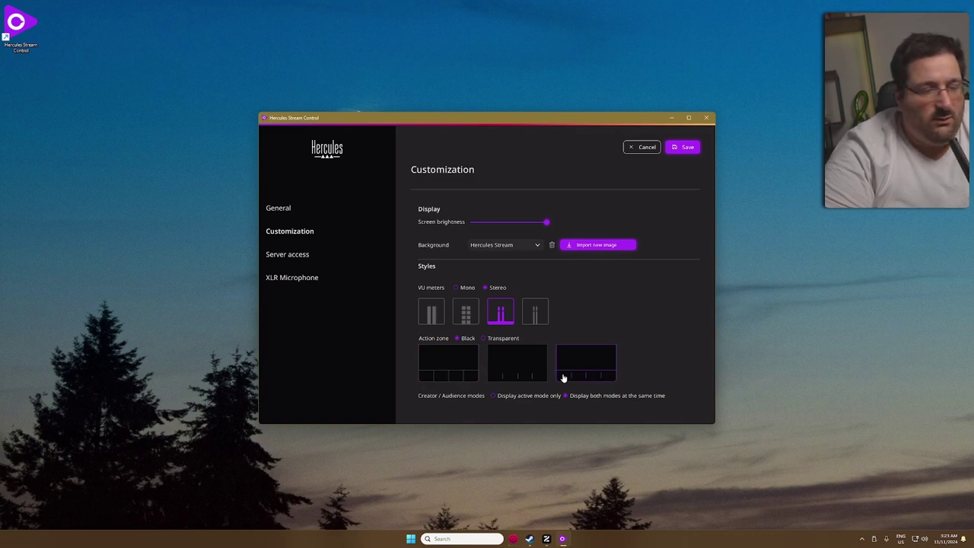
scroll(576, 287, "down", 2)
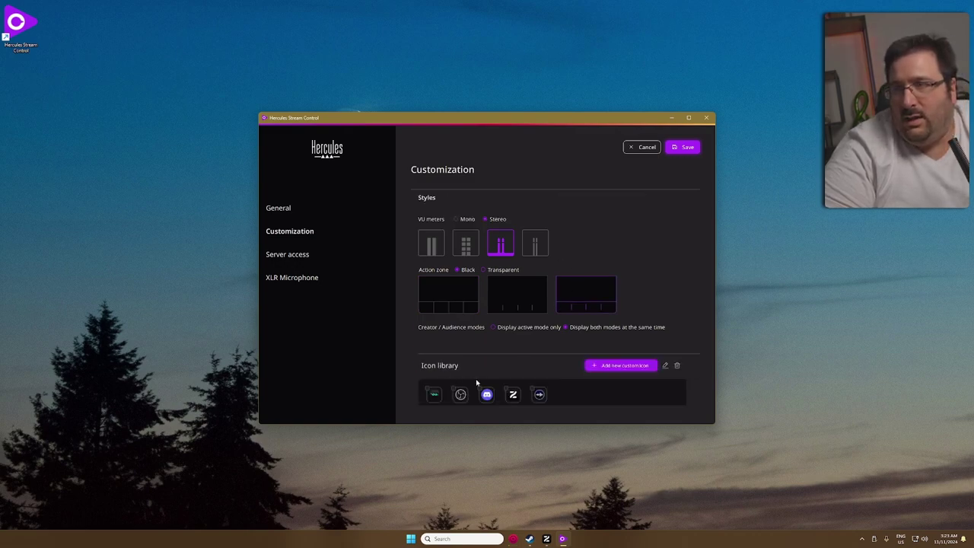
left_click(272, 256)
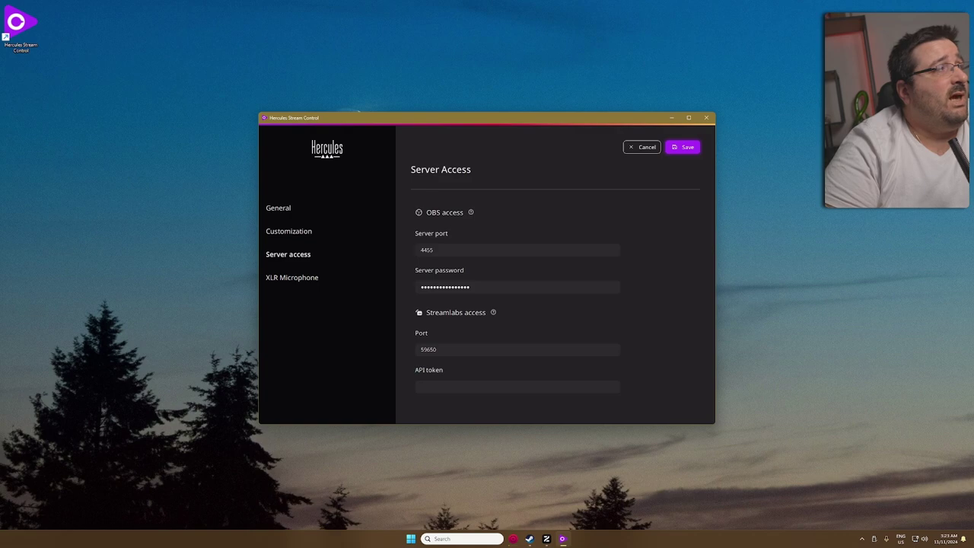
Cancel OBS's WebSocket Server Settings dialog and go to the XLR Microphone settings.
left_click(357, 111)
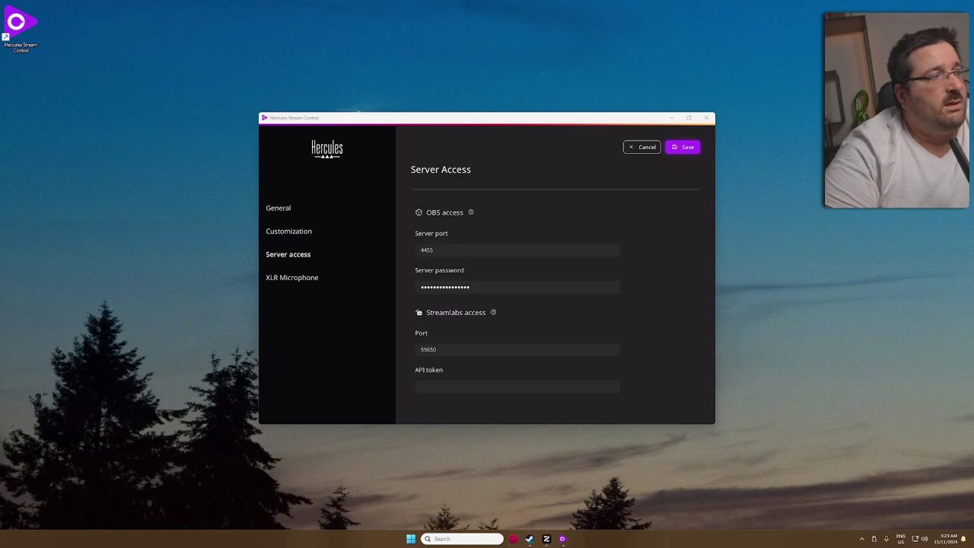
left_click_drag(0, 167, 134, 142)
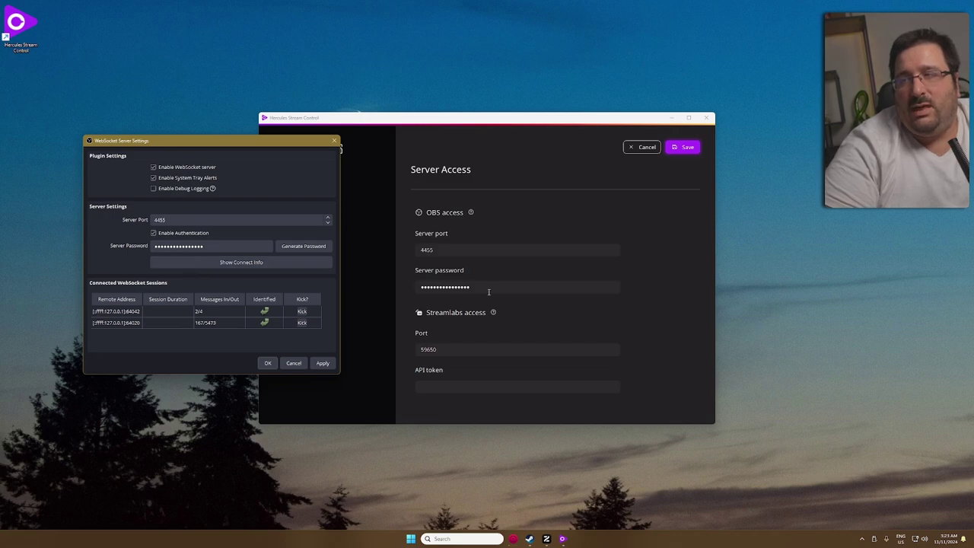
left_click(294, 363)
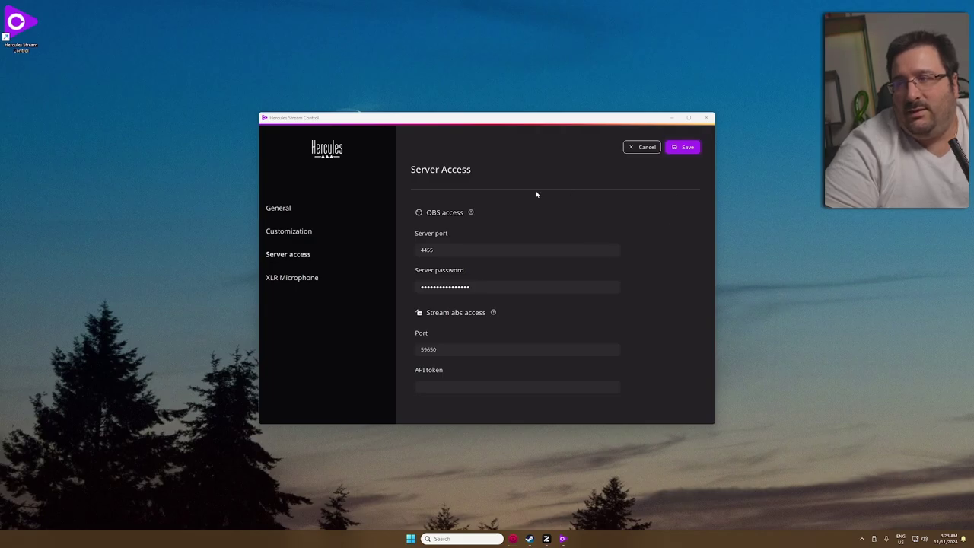
left_click(295, 282)
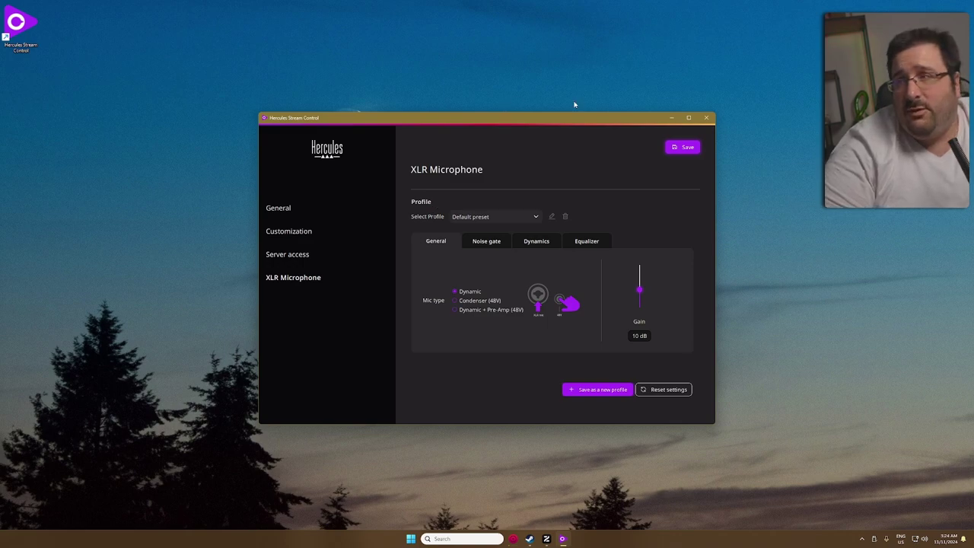
Keep the Default preset and look through the Noise gate, Dynamics and Equalizer tabs.
left_click(521, 218)
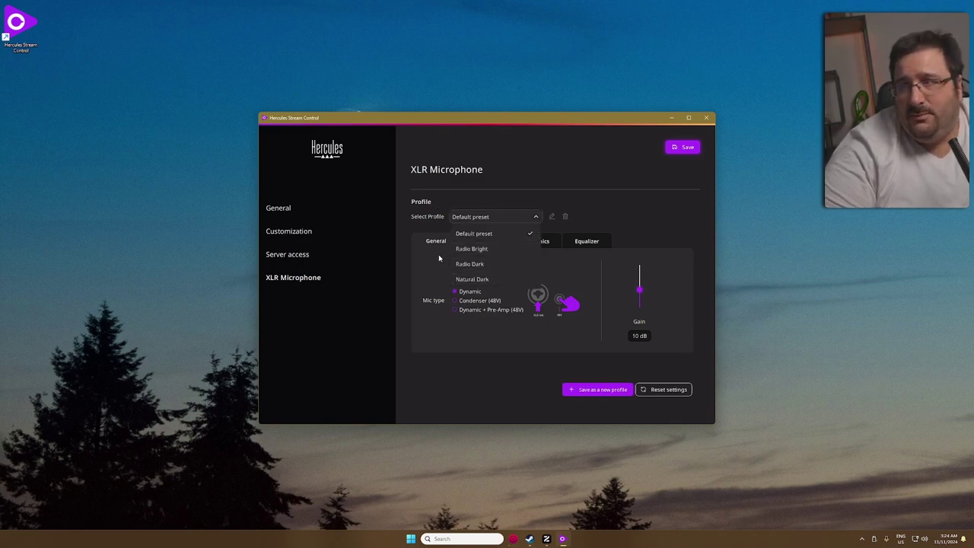
left_click(471, 291)
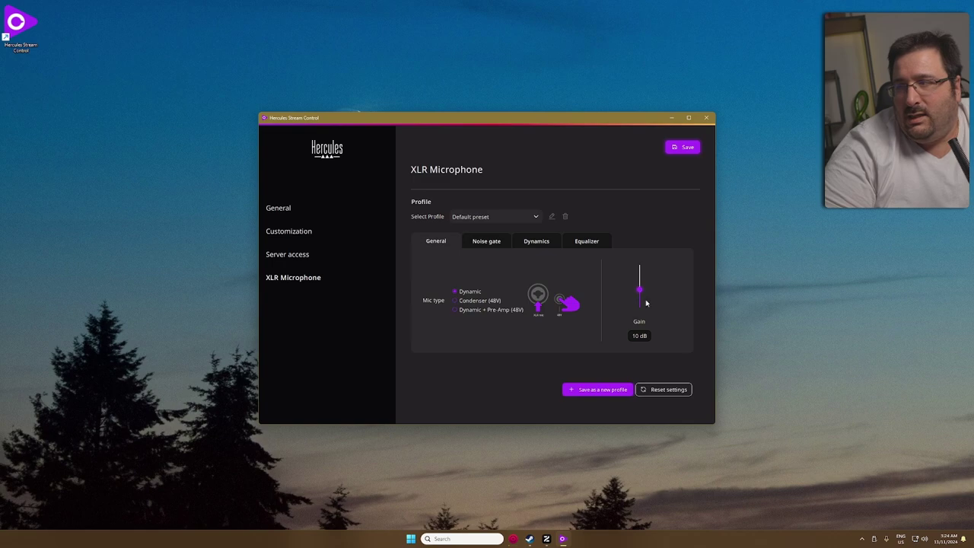
left_click(486, 243)
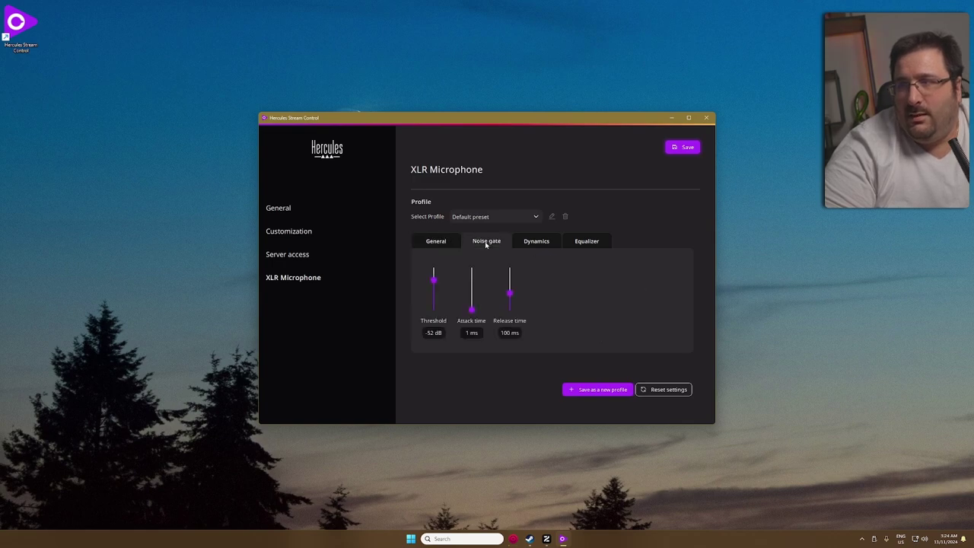
left_click(527, 248)
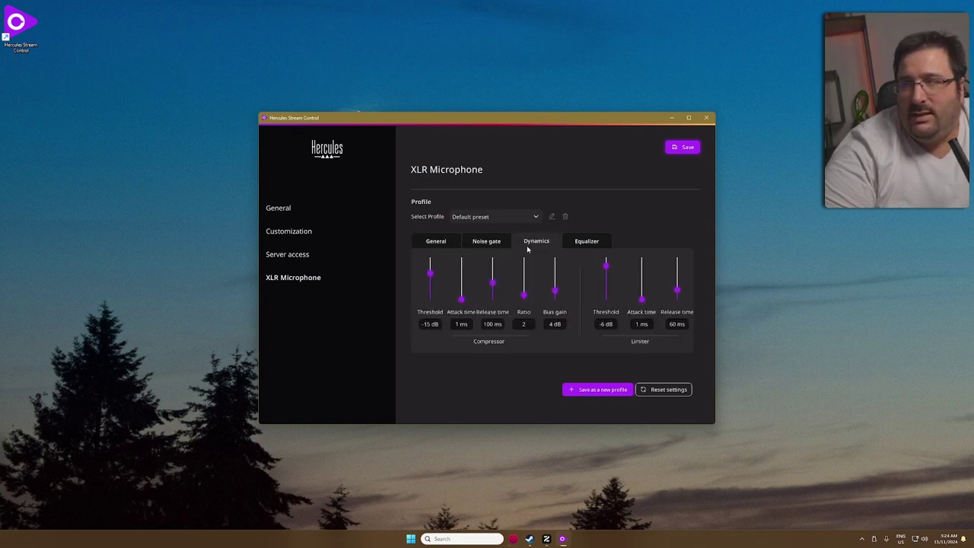
left_click(588, 242)
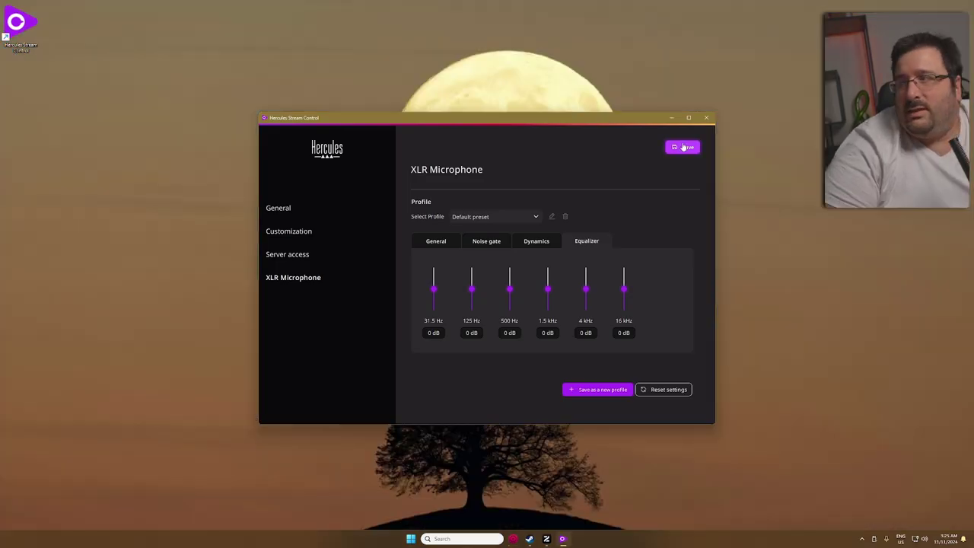
Save the settings, then browse the Mixer inputs and Actions lists before returning to the main menu.
left_click(683, 147)
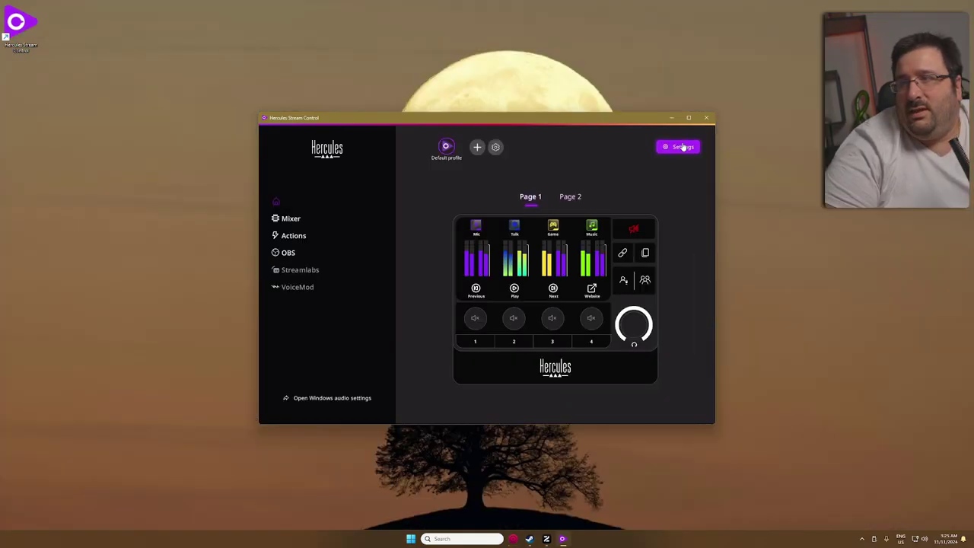
left_click(286, 220)
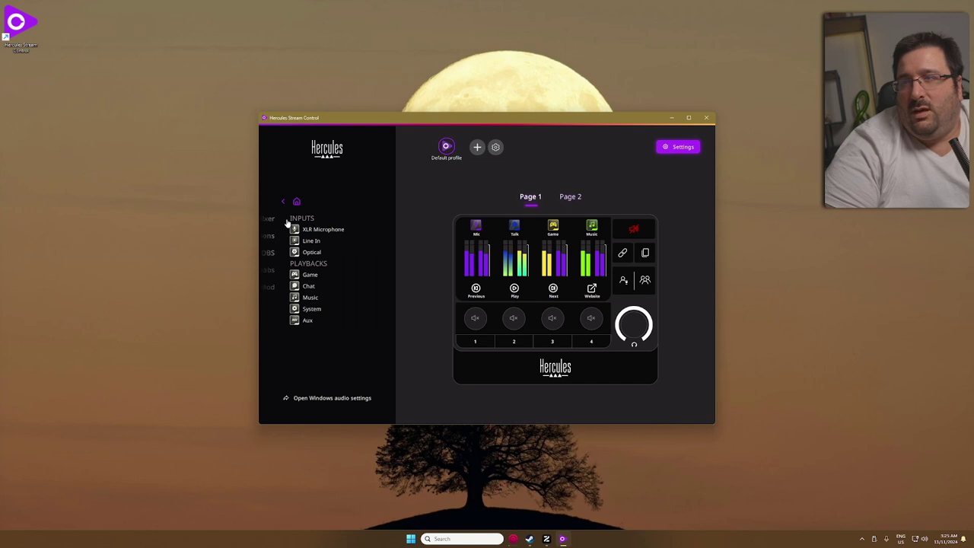
left_click(311, 226)
left_click(283, 202)
left_click(304, 273)
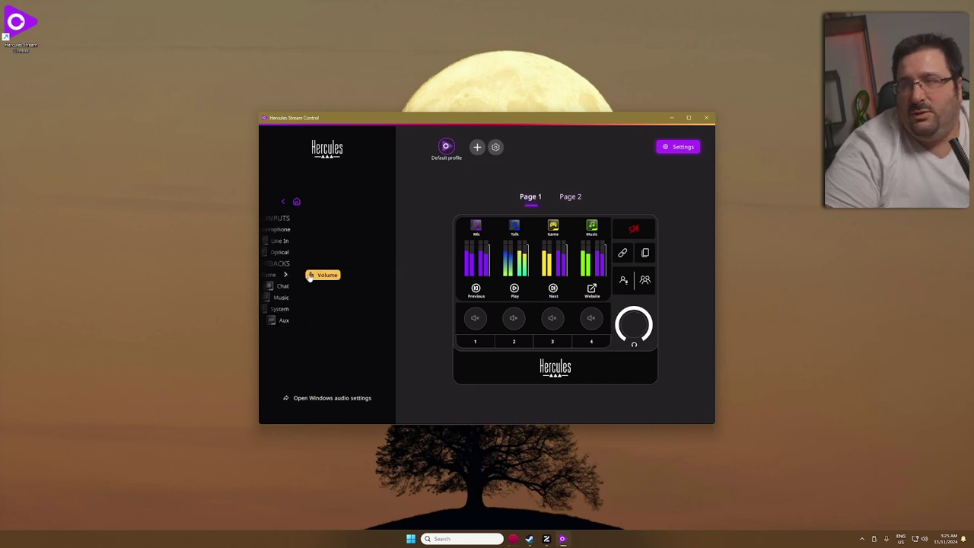
left_click(293, 236)
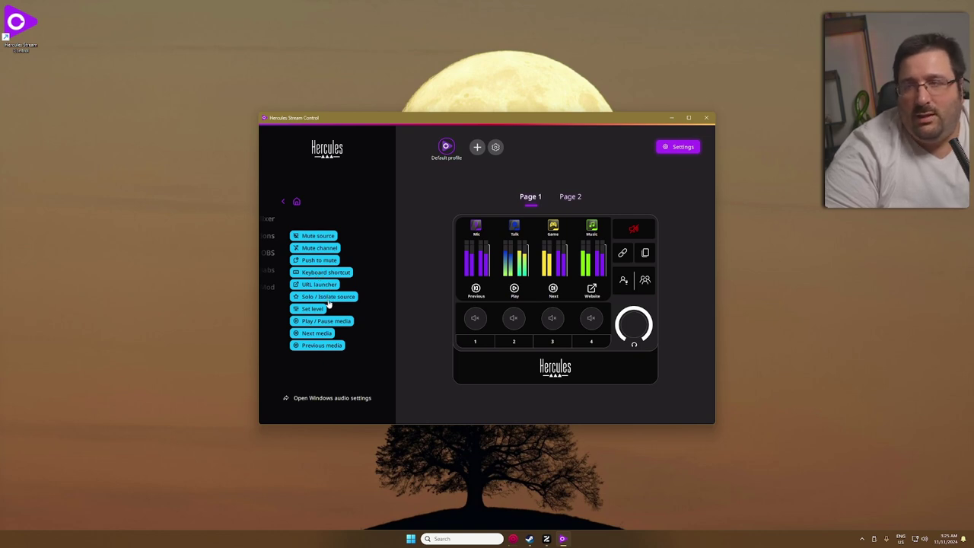
left_click(283, 202)
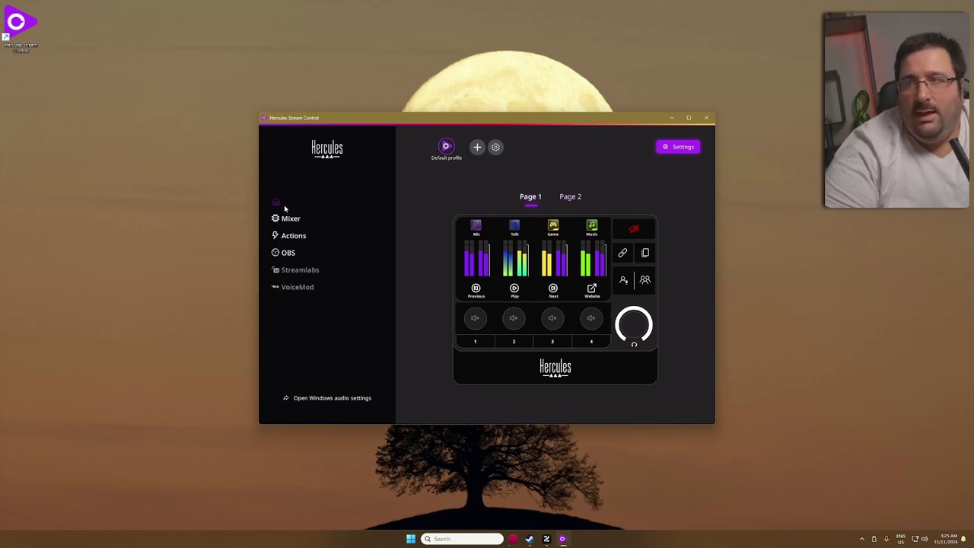
Replace the Previous button with an OBS Scene Switch action named 'Starting Soo'.
left_click(288, 255)
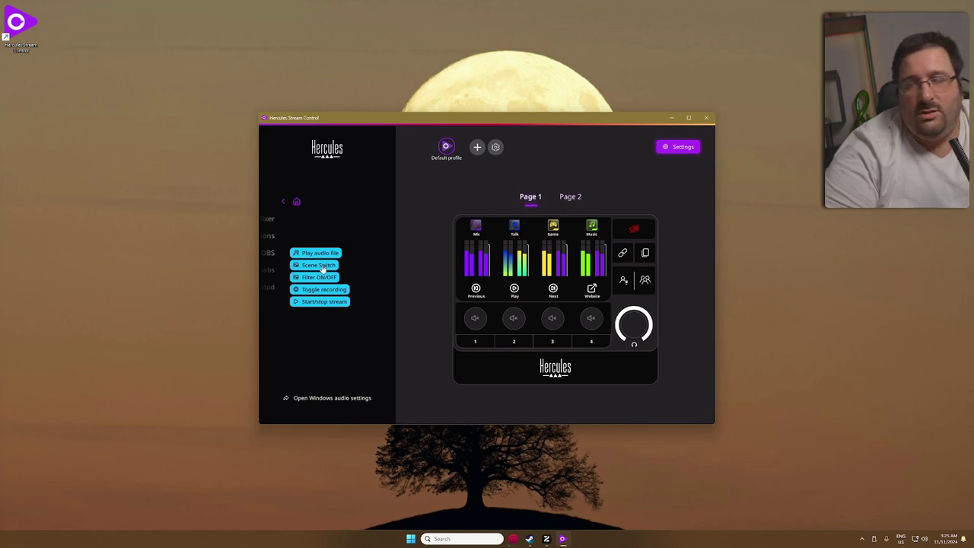
left_click_drag(321, 268, 478, 290)
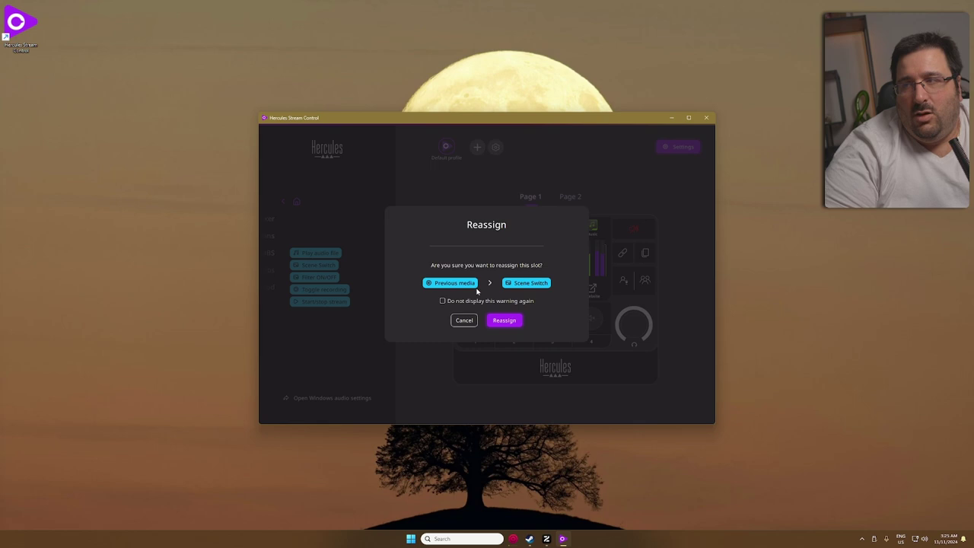
left_click(509, 322)
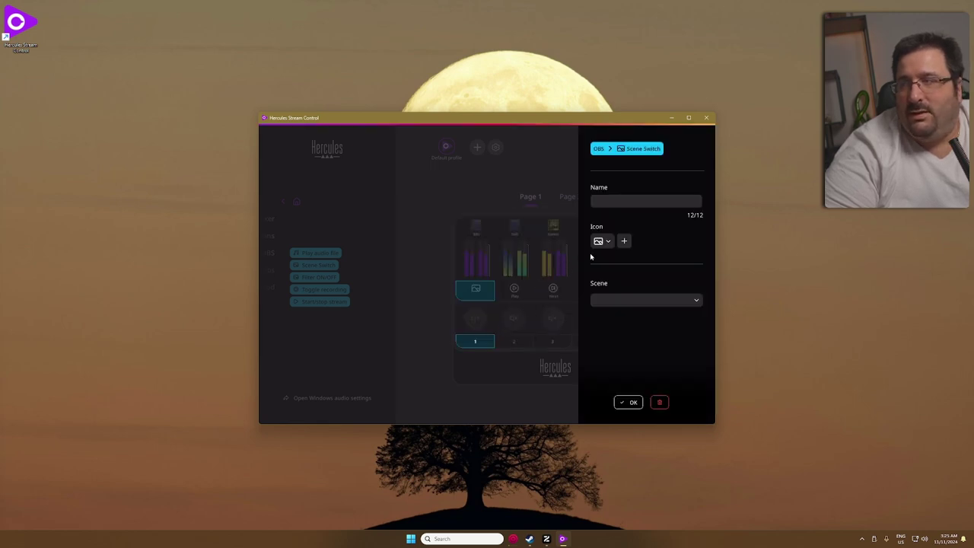
left_click(633, 202)
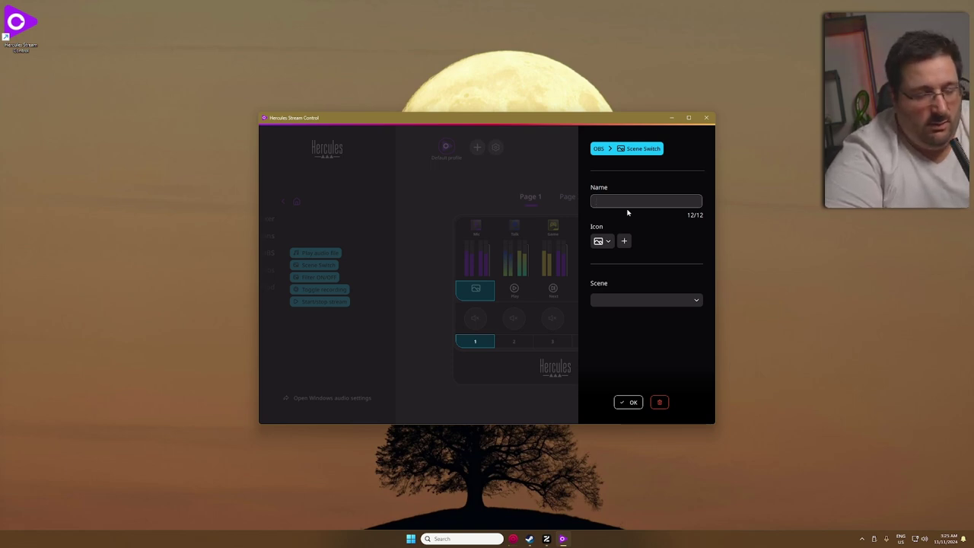
type("Starting Soo")
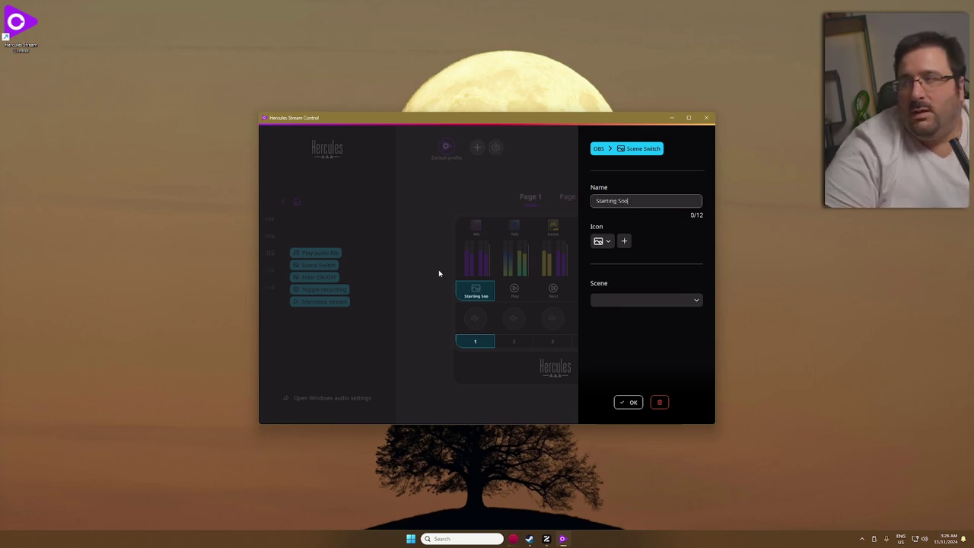
Give the button the OBS icon, target the Horizontal Starting scene, and save it.
left_click(608, 241)
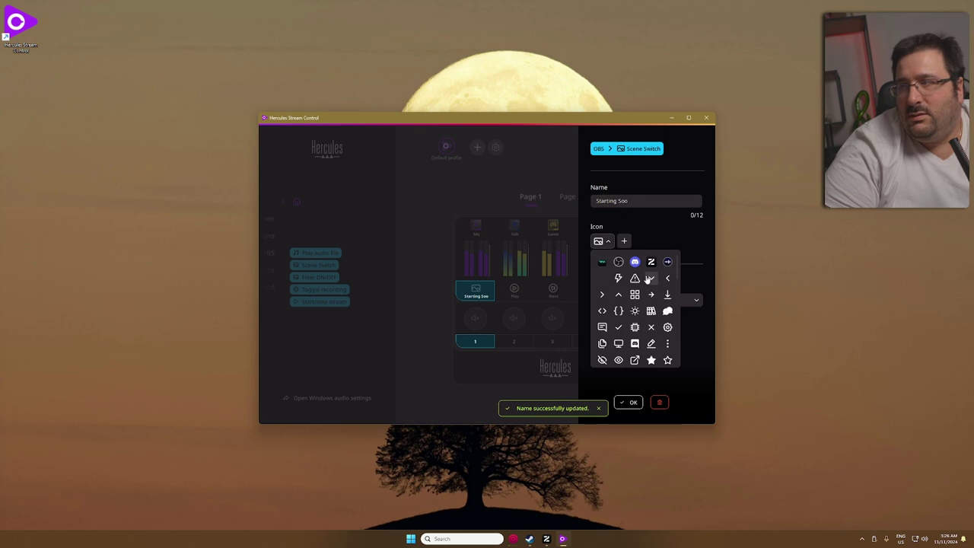
left_click(619, 262)
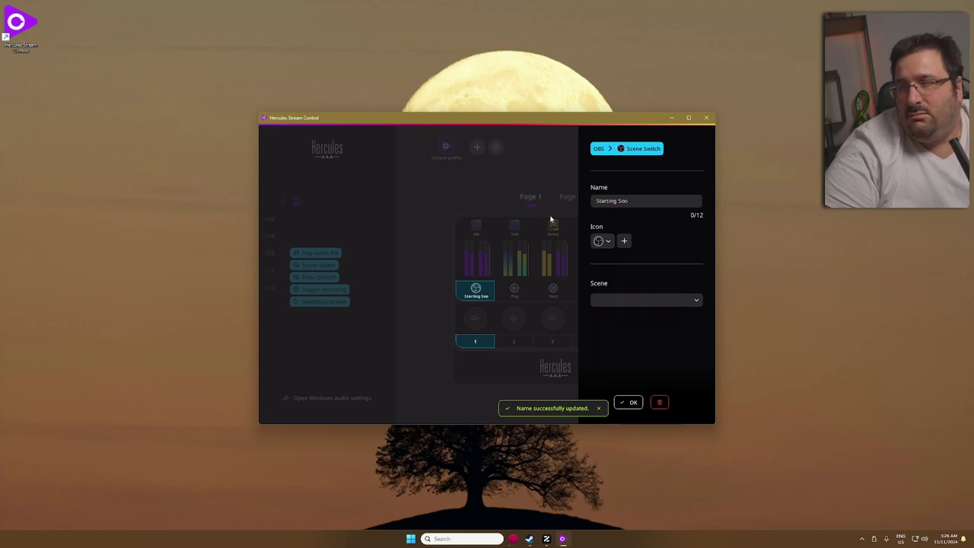
left_click(637, 304)
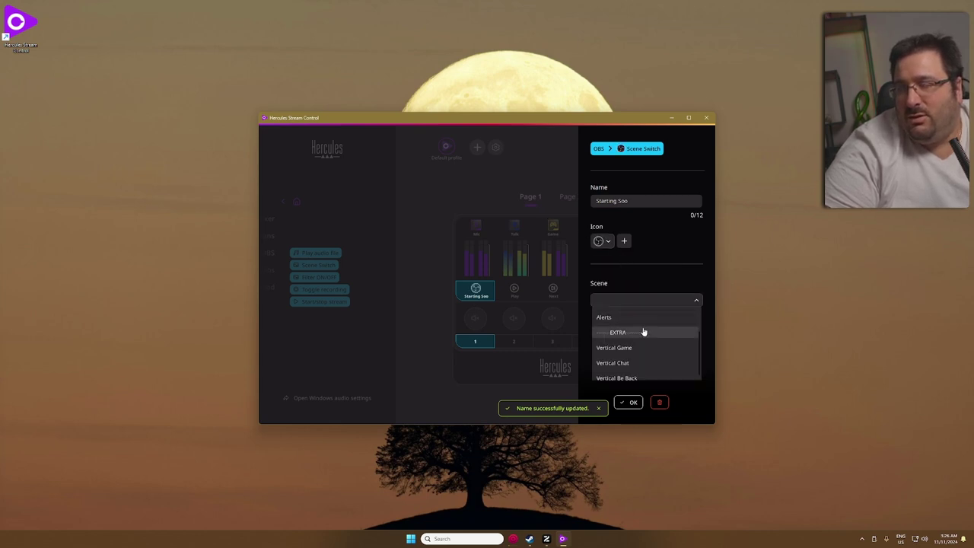
scroll(645, 335, "down", 4)
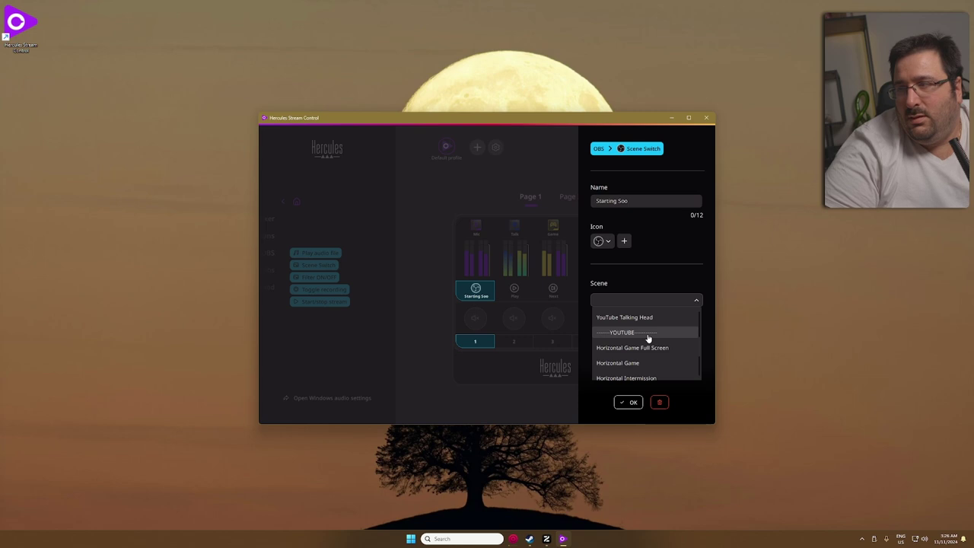
scroll(658, 350, "down", 3)
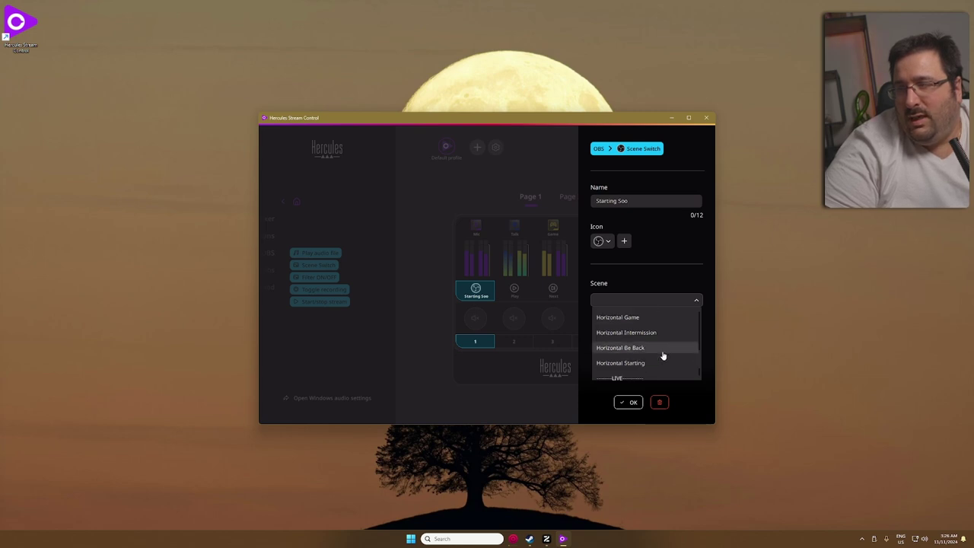
left_click(662, 364)
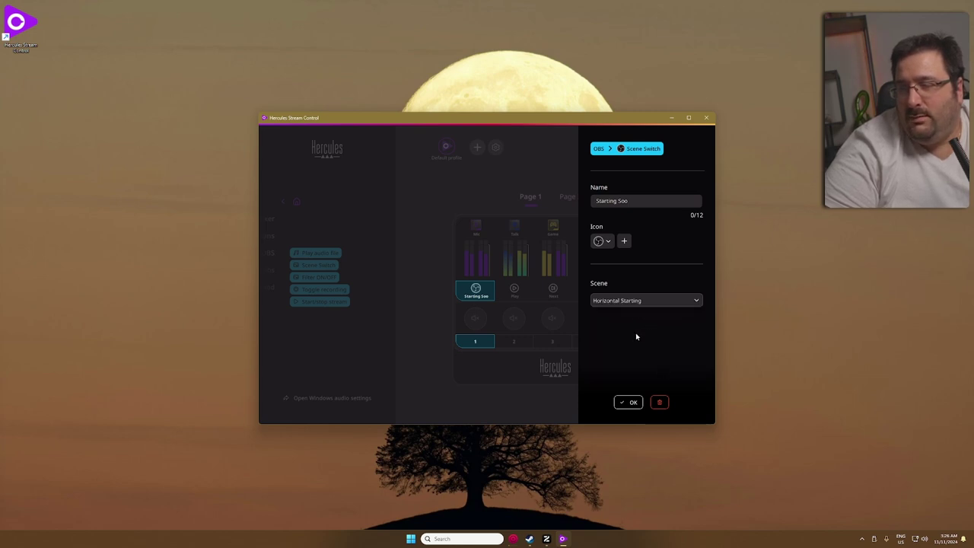
left_click(628, 403)
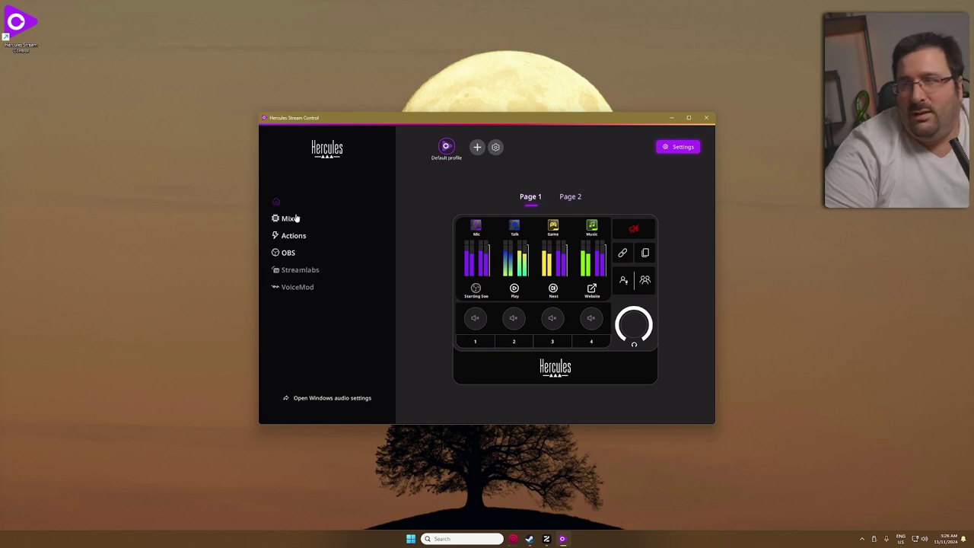
Search Windows for Voicemod, then dismiss the search results.
left_click(462, 539)
type("voic")
left_click(359, 74)
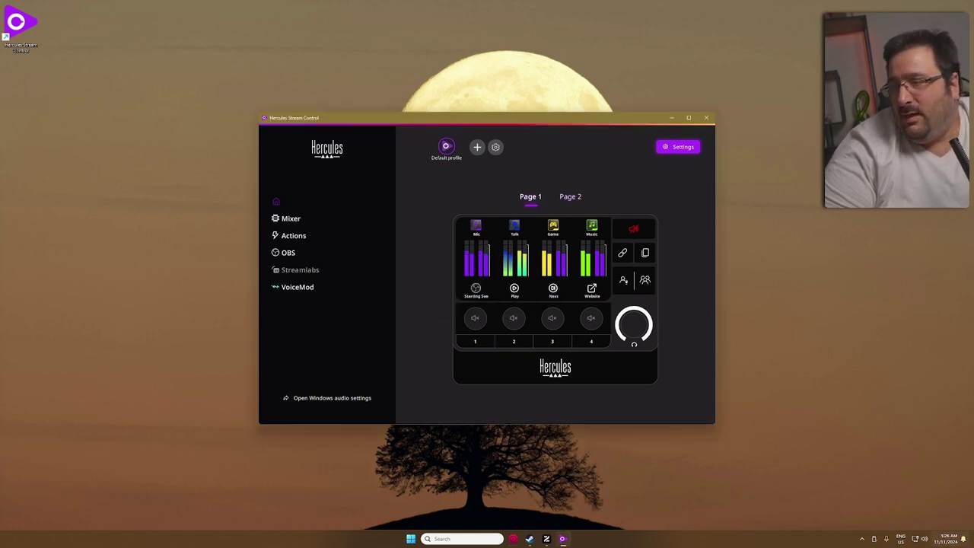
Replace the Play button with a VoiceMod voice effect using the red Evil voice and save it.
left_click(300, 287)
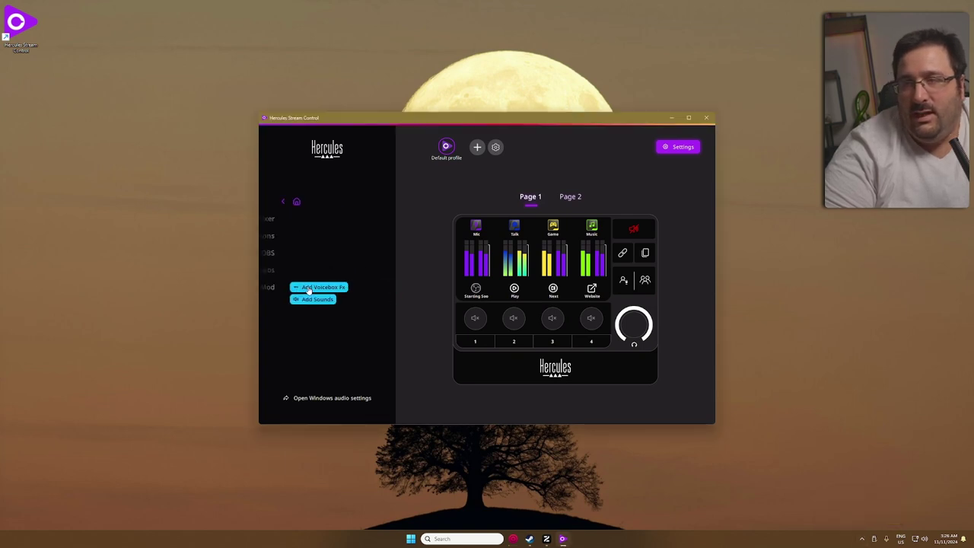
left_click_drag(308, 289, 511, 294)
left_click(509, 321)
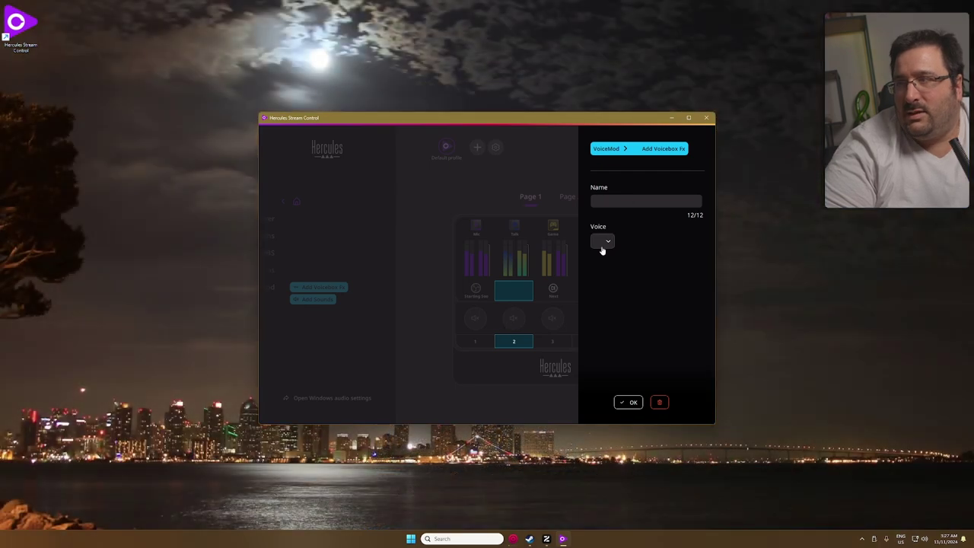
left_click(601, 240)
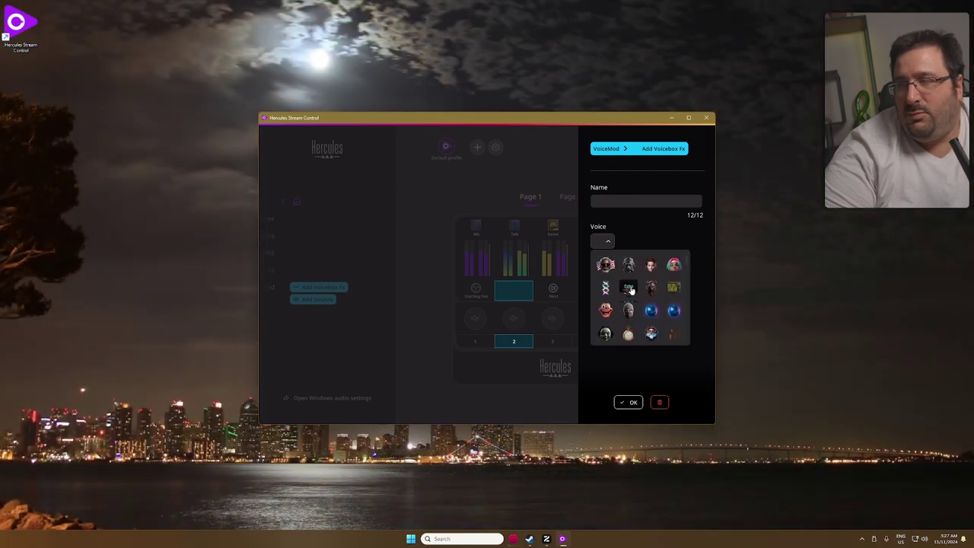
left_click(623, 292)
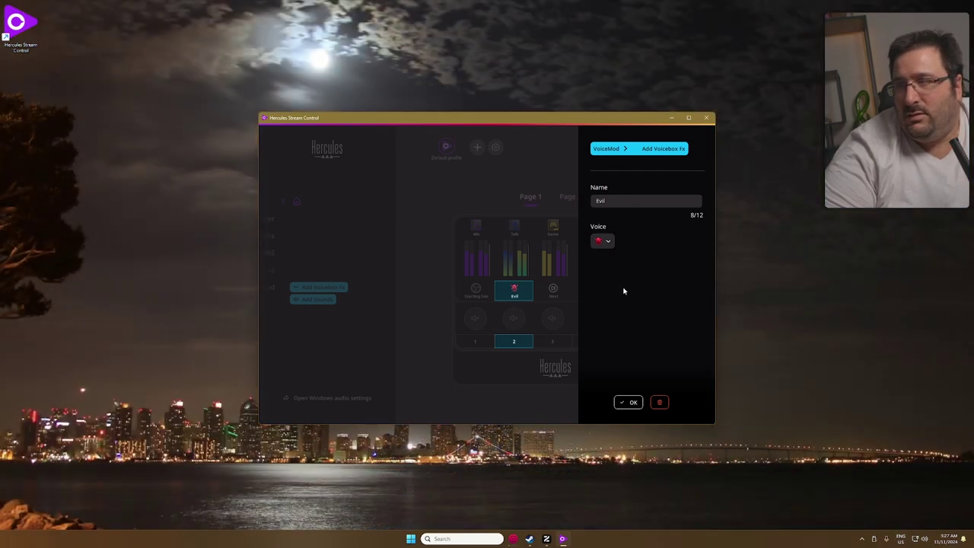
left_click(629, 403)
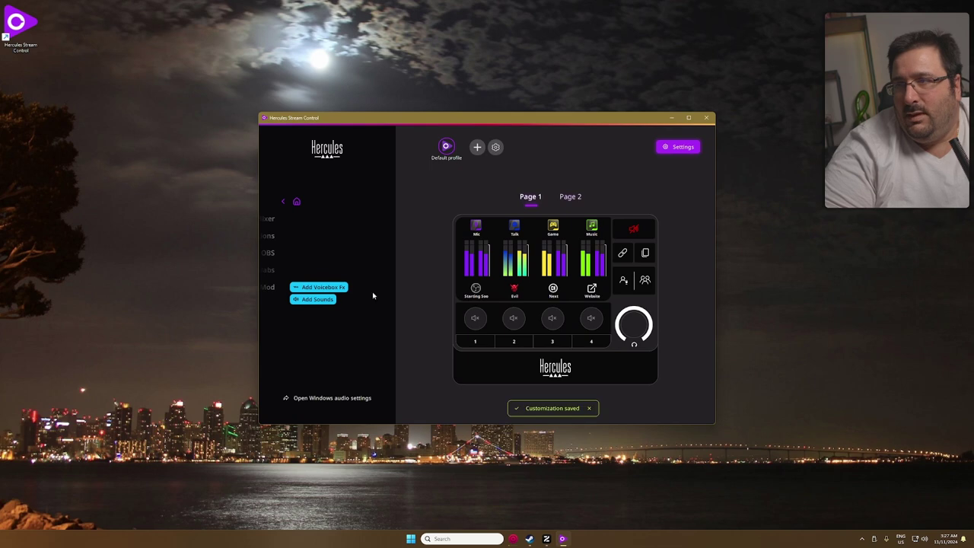
left_click_drag(323, 299, 553, 289)
Make the Next button a VoiceMod 'Servo' sound with the heart icon and save it.
left_click(517, 315)
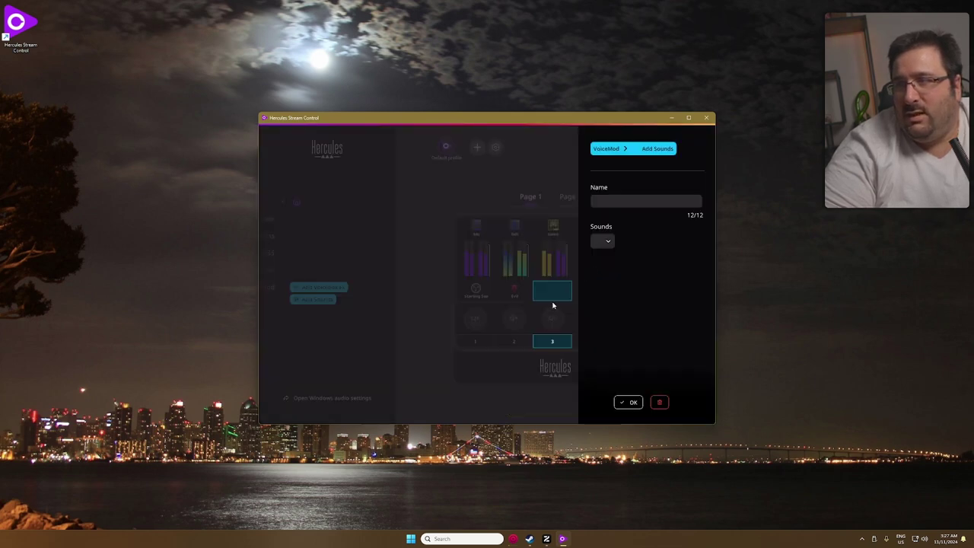
left_click(607, 242)
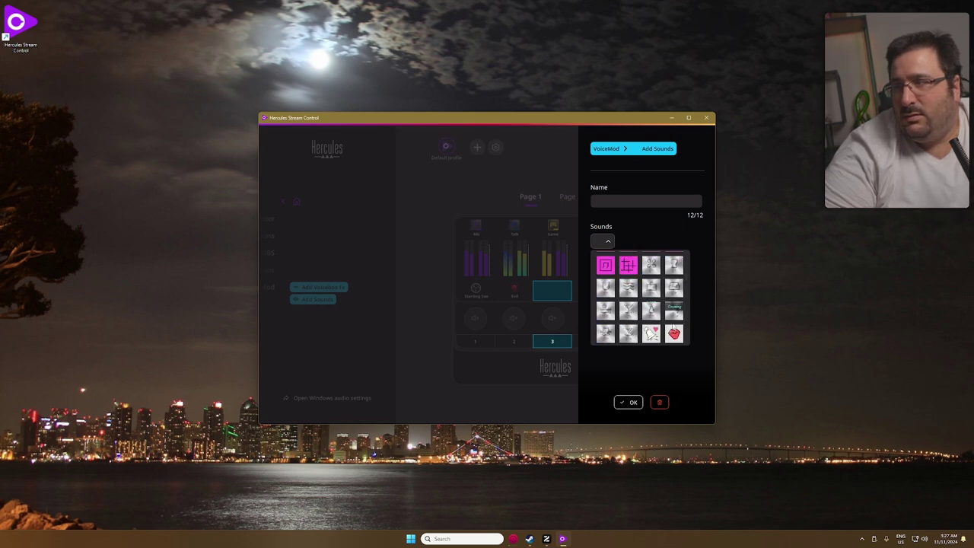
left_click(673, 333)
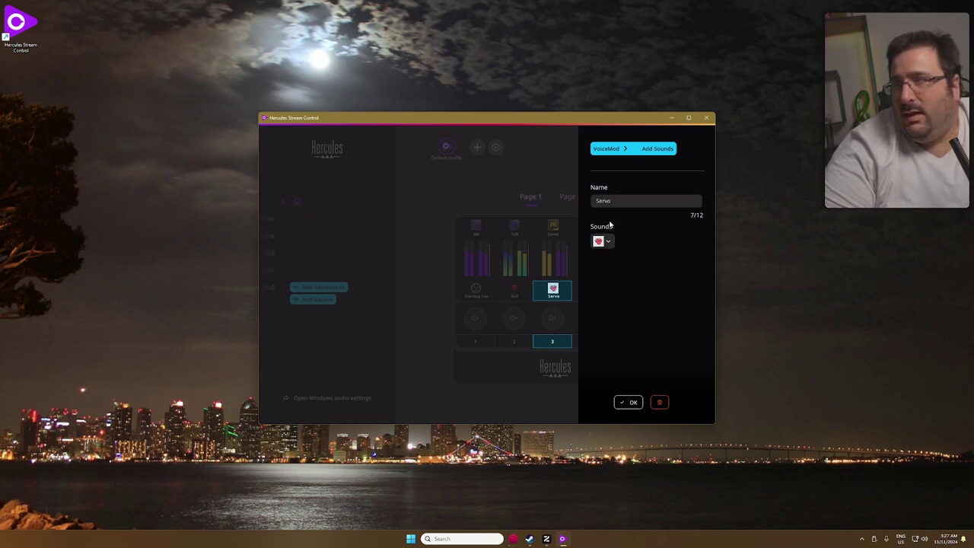
left_click(623, 402)
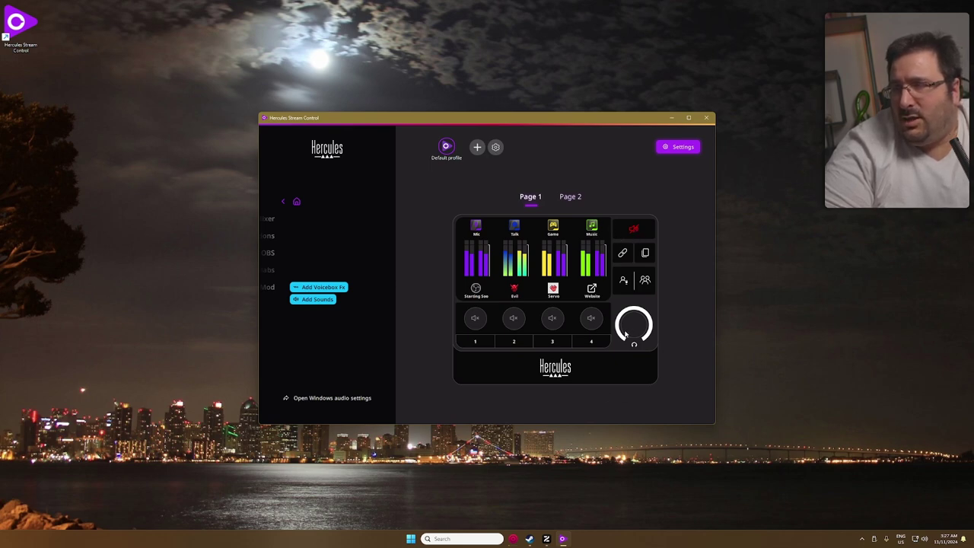
Set the Music channel's audience VU meter to a gradient with an orange top stop.
left_click(598, 259)
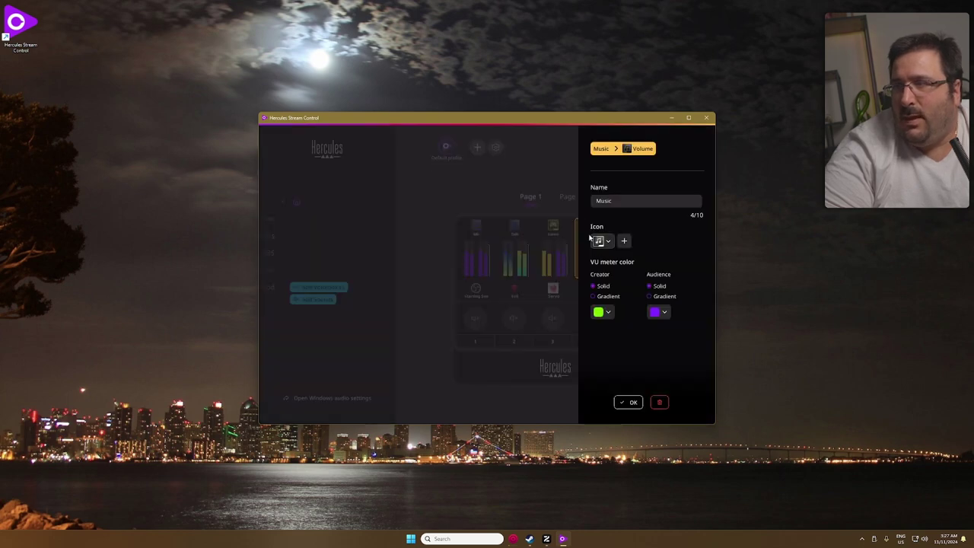
left_click(546, 151)
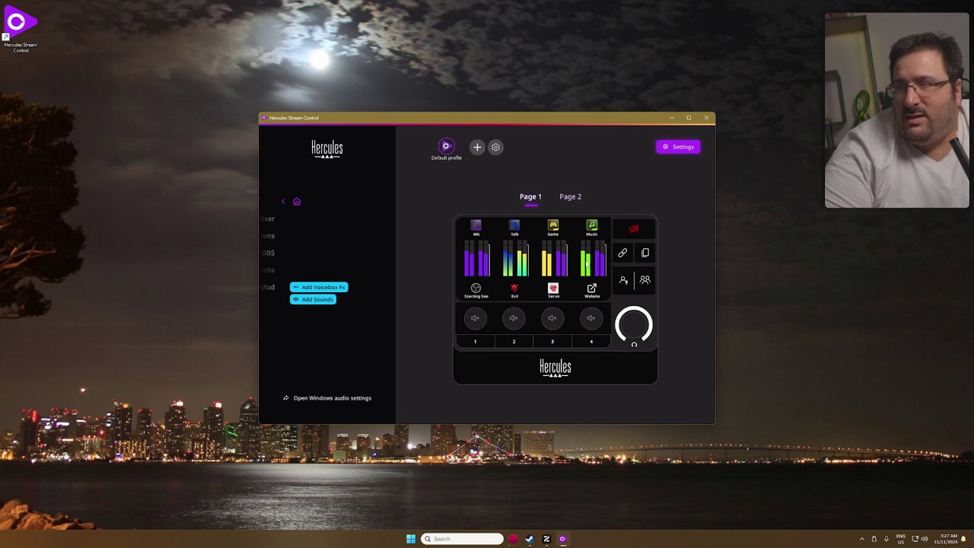
left_click(601, 262)
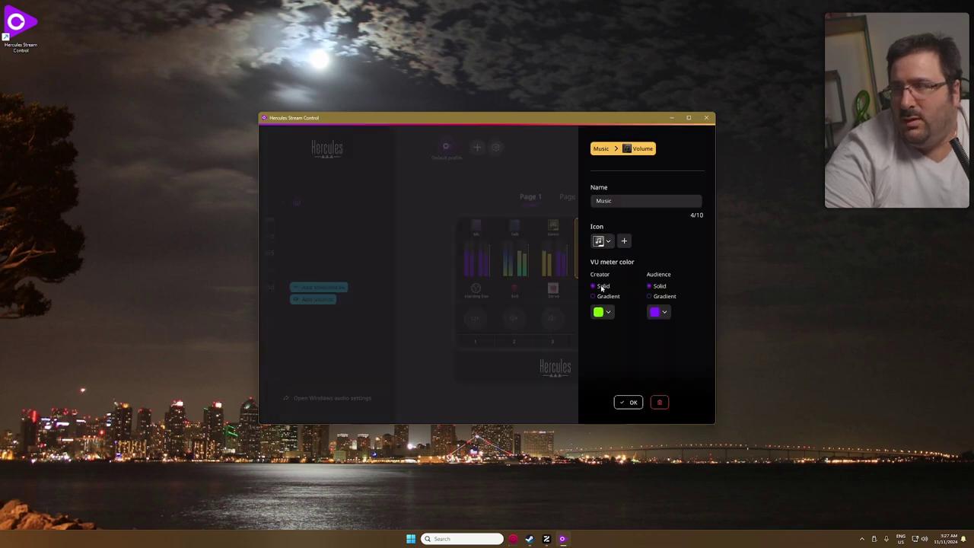
left_click(649, 297)
left_click(653, 315)
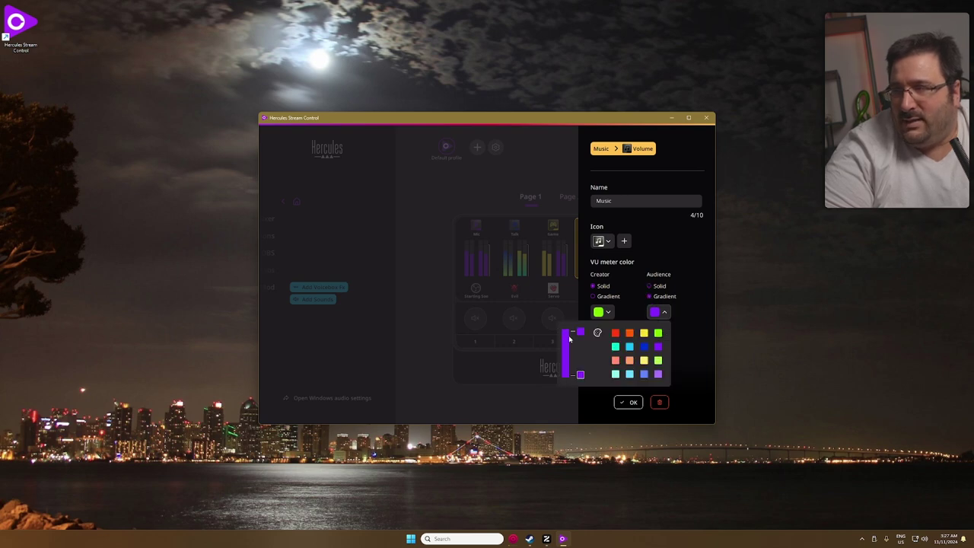
left_click(580, 332)
left_click(644, 346)
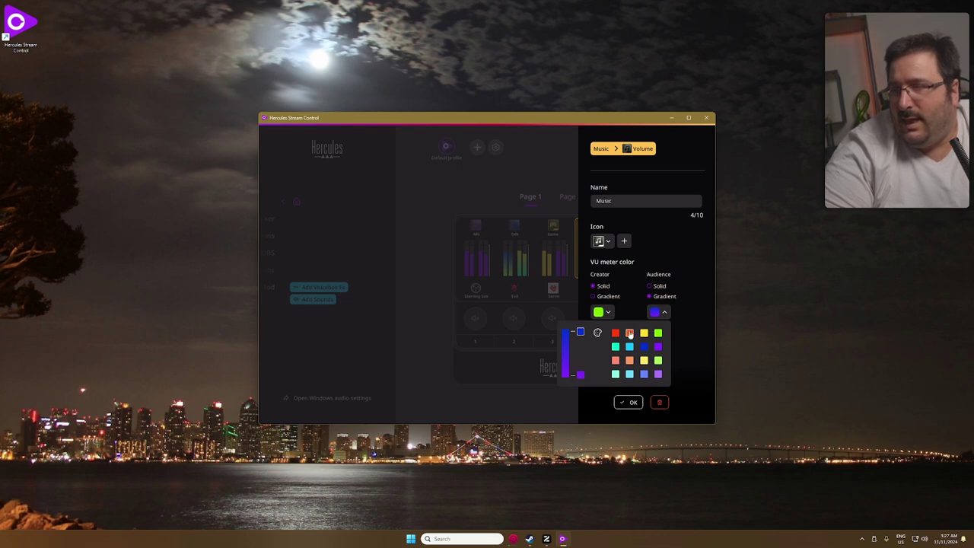
left_click(629, 333)
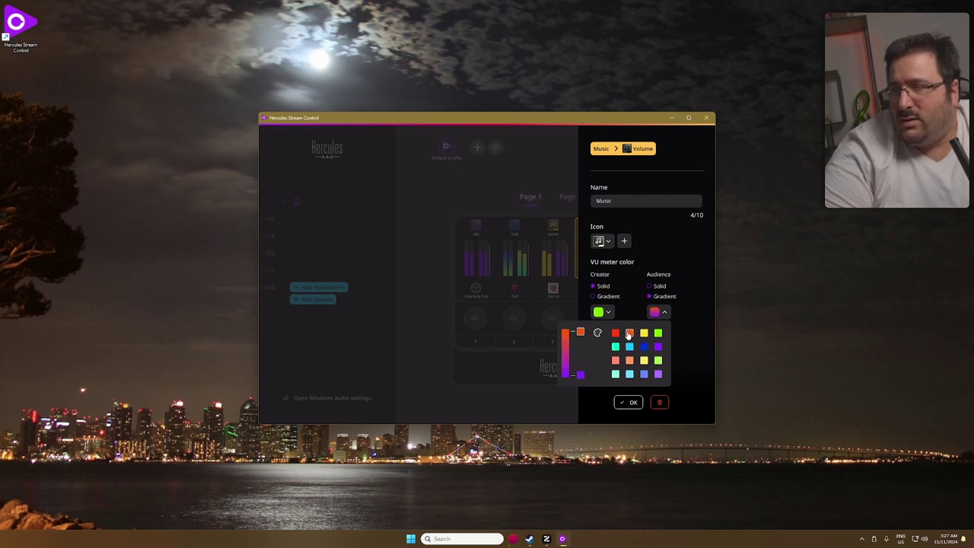
left_click(630, 284)
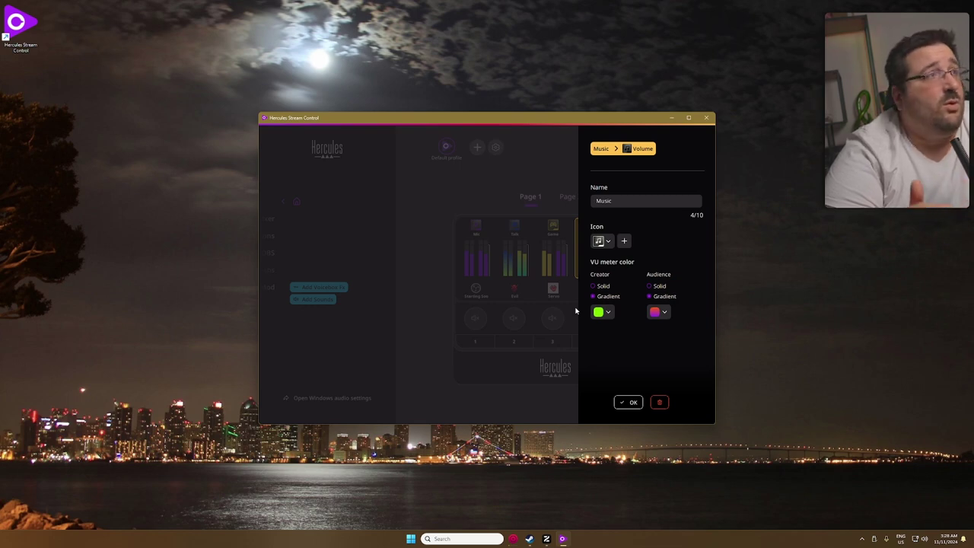
Pick a new creator gradient colour and save the Music meter settings.
left_click(600, 314)
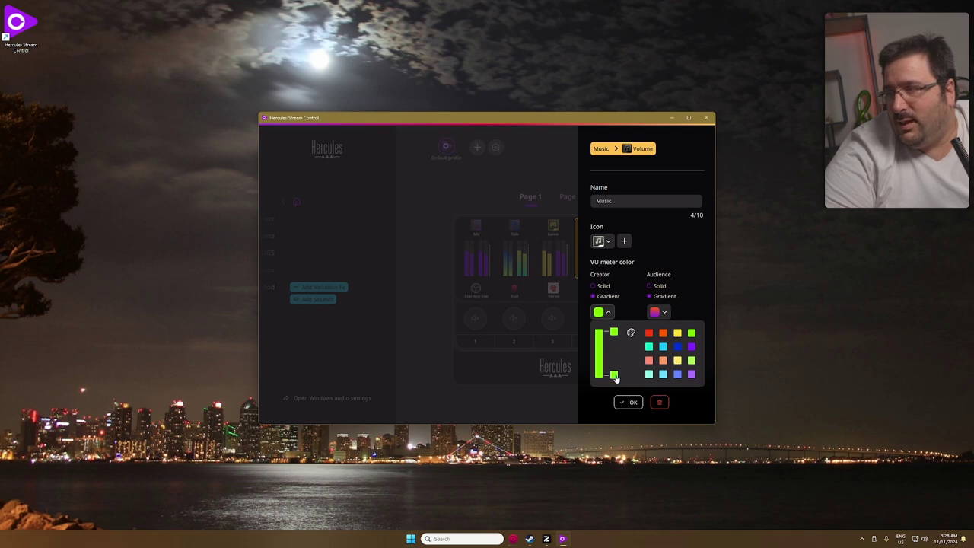
left_click(673, 360)
left_click(580, 307)
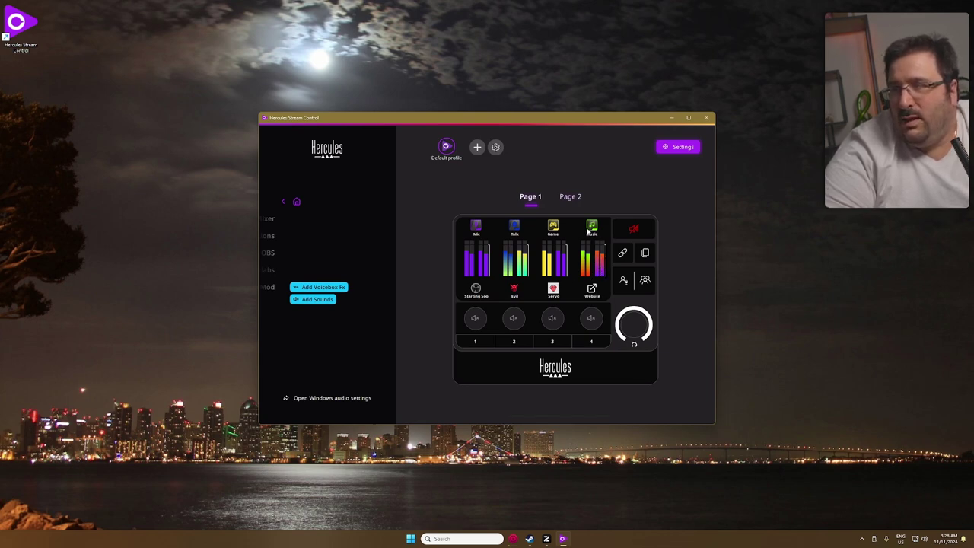
Give the fourth Page 1 channel, Music, a play icon.
left_click(596, 235)
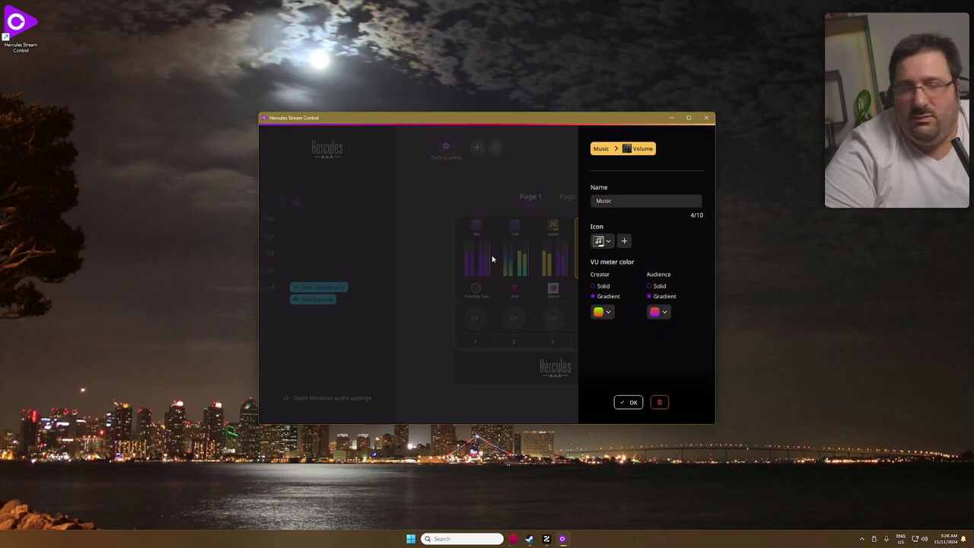
left_click(606, 241)
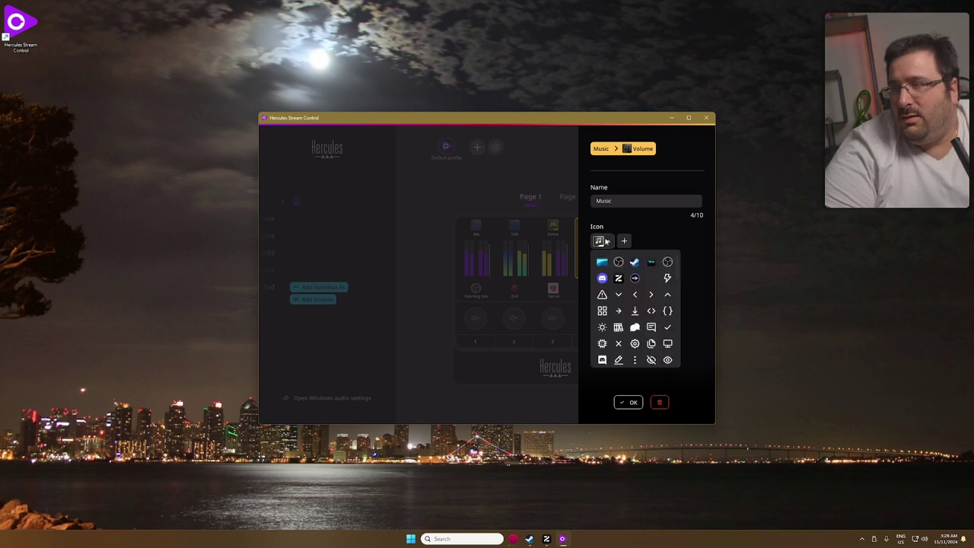
scroll(641, 314, "down", 6)
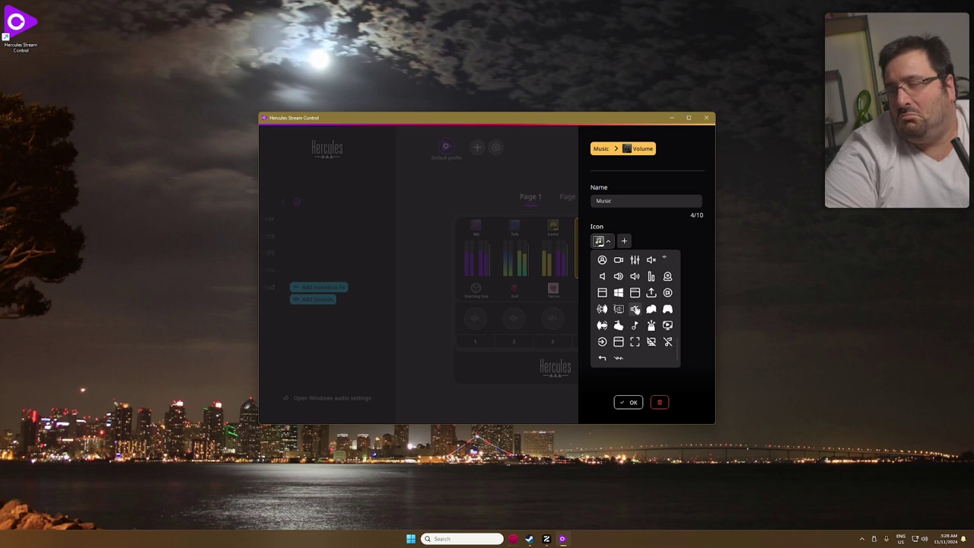
scroll(618, 305, "up", 3)
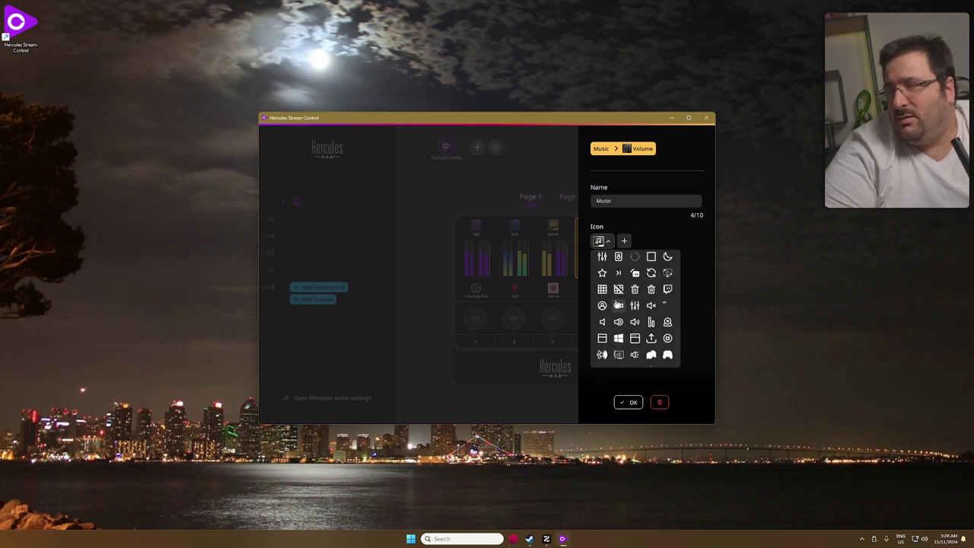
scroll(618, 305, "up", 5)
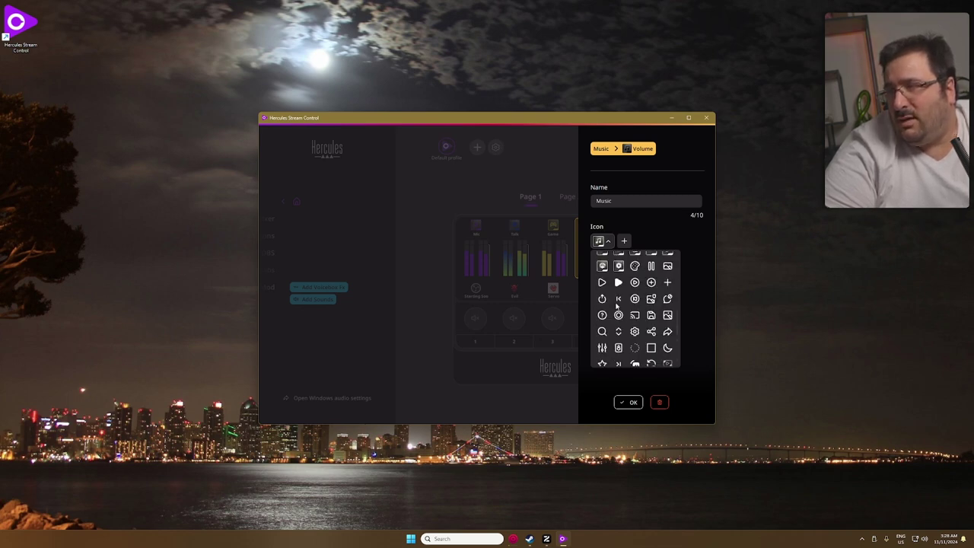
left_click(617, 283)
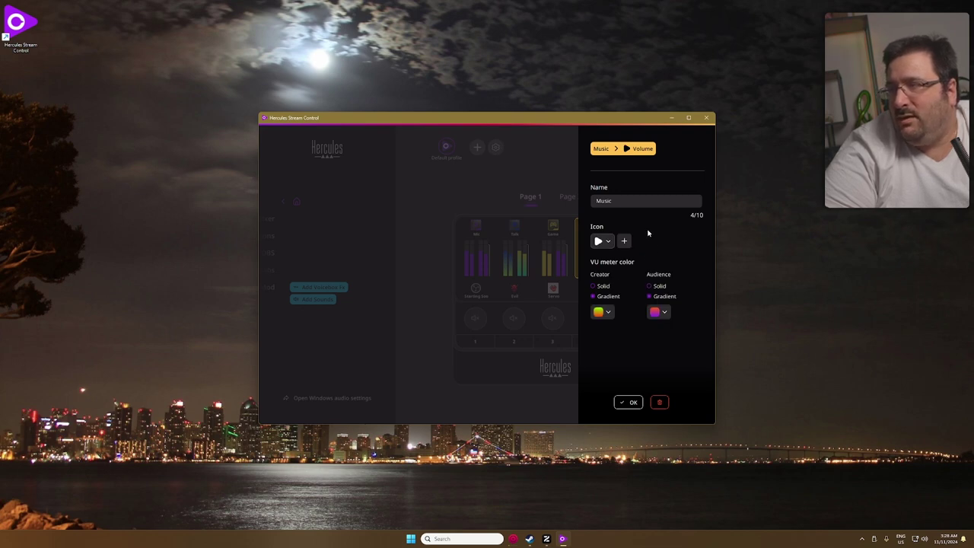
Rename the Music channel to XYHZ and save the customization.
left_click_drag(617, 200, 562, 215)
type("X")
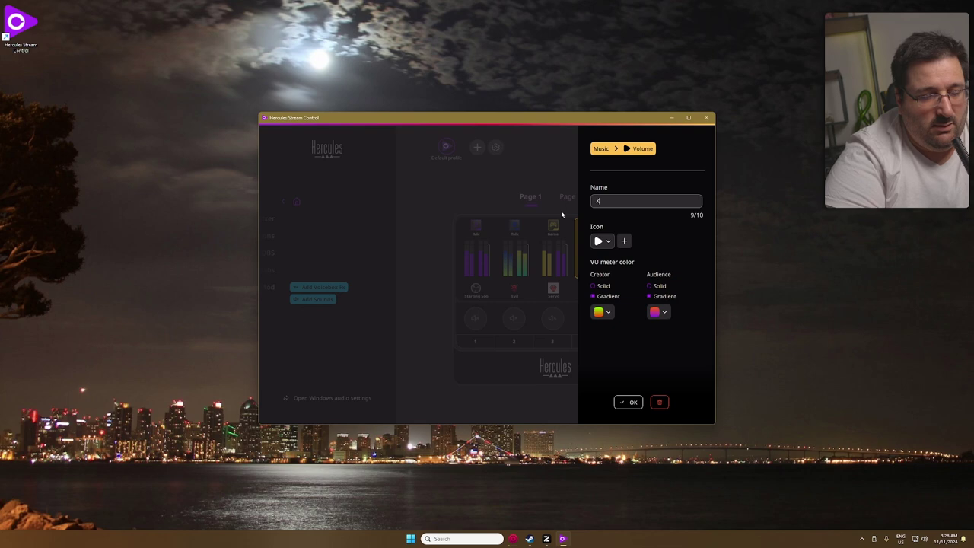
type("YHZ")
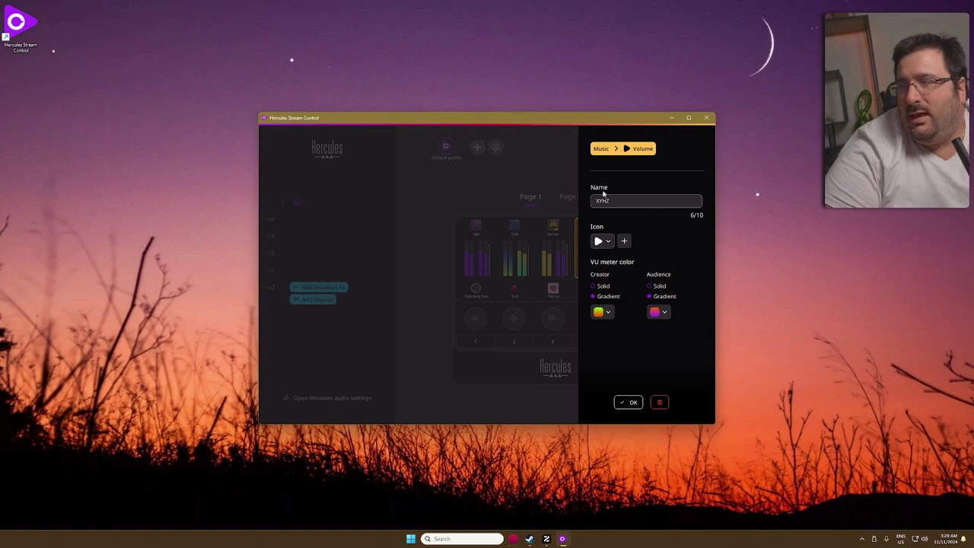
left_click(627, 403)
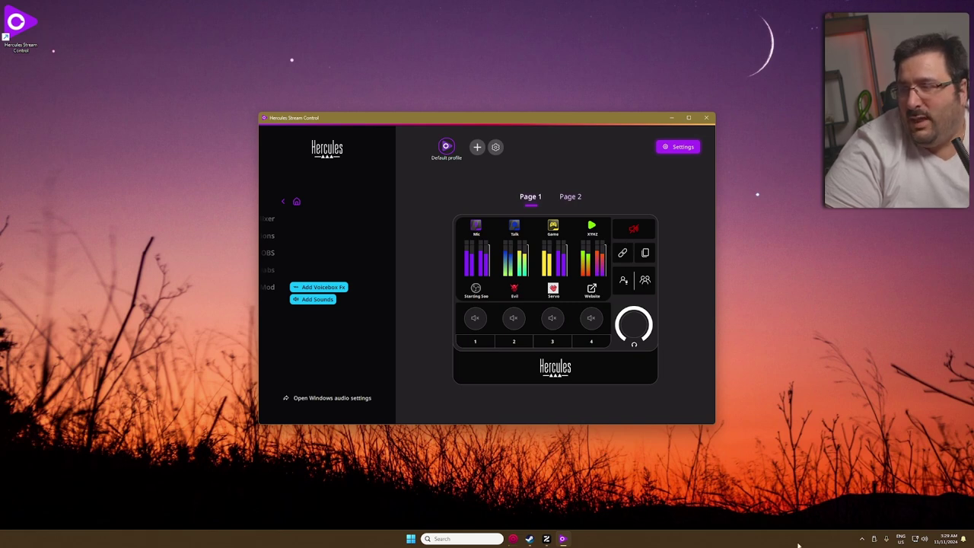
Open the Windows Volume mixer from the taskbar sound menu and move it to the right.
right_click(915, 538)
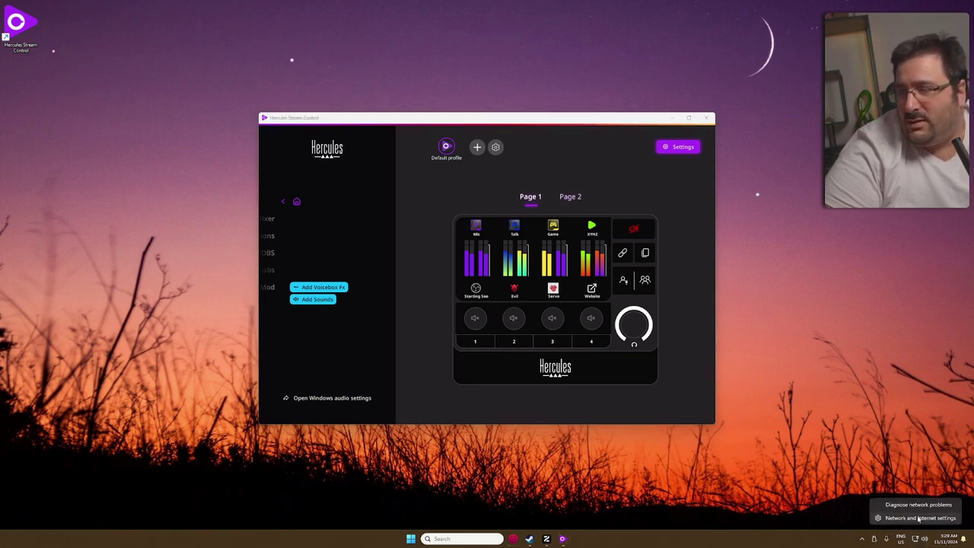
right_click(924, 538)
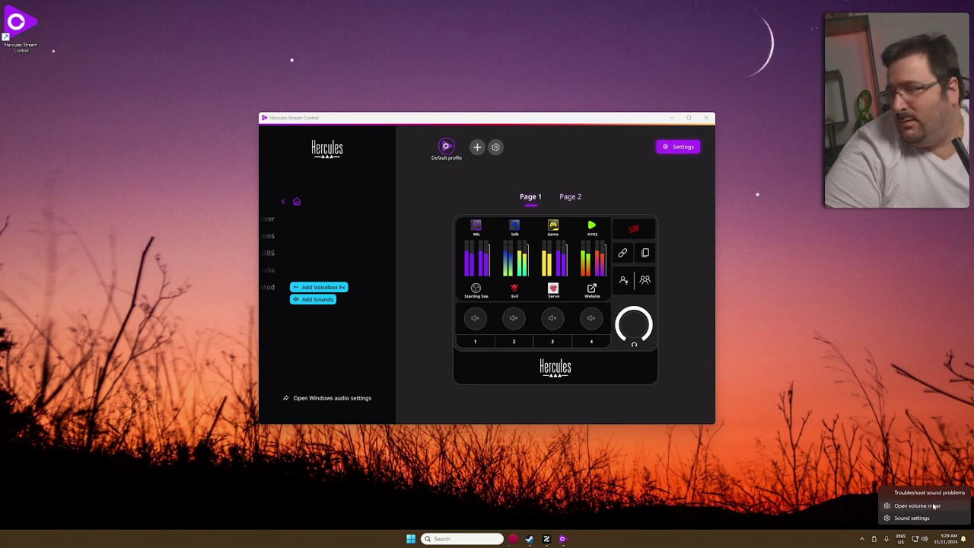
left_click(934, 506)
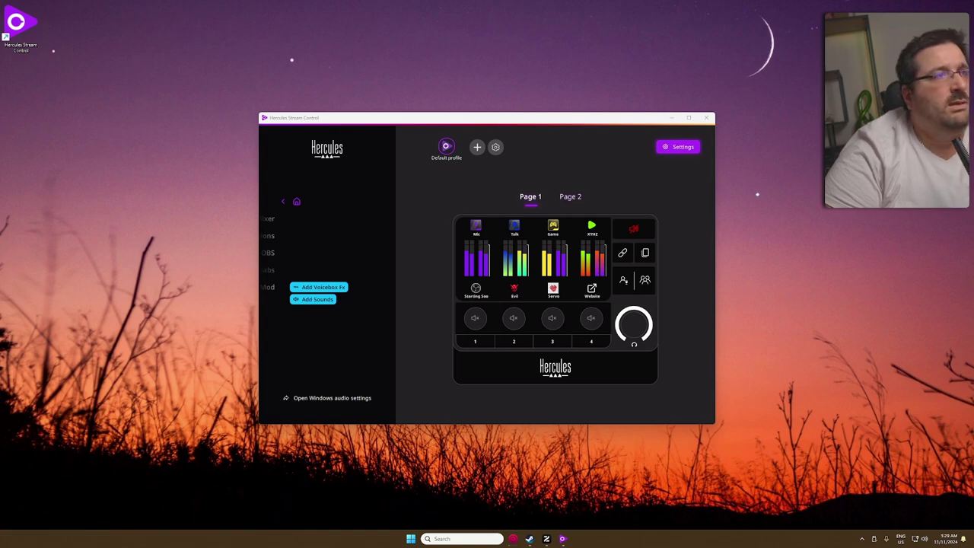
left_click_drag(46, 88, 682, 72)
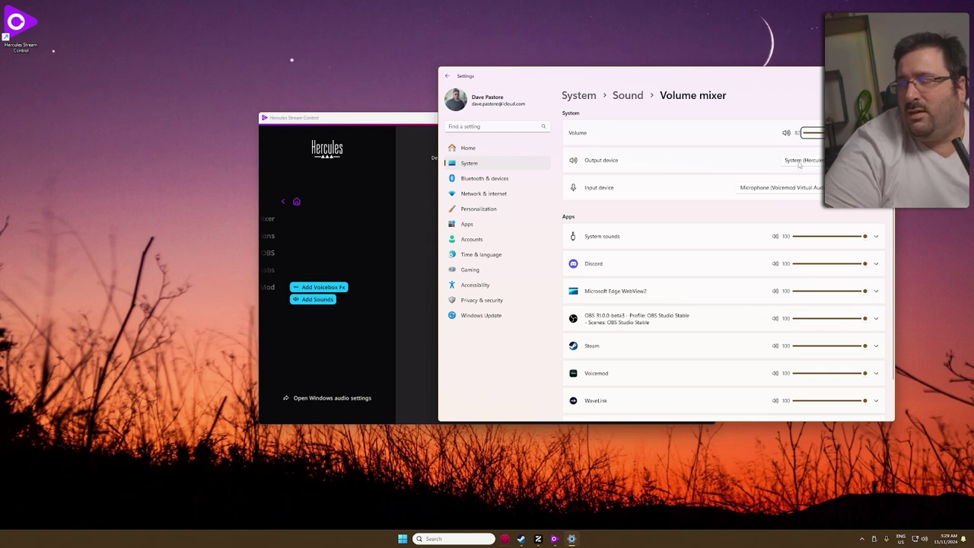
Move Stream Control left on Page 2, then switch input to the Hercules microphone and back to Voicemod.
left_click_drag(345, 122, 107, 106)
left_click(331, 181)
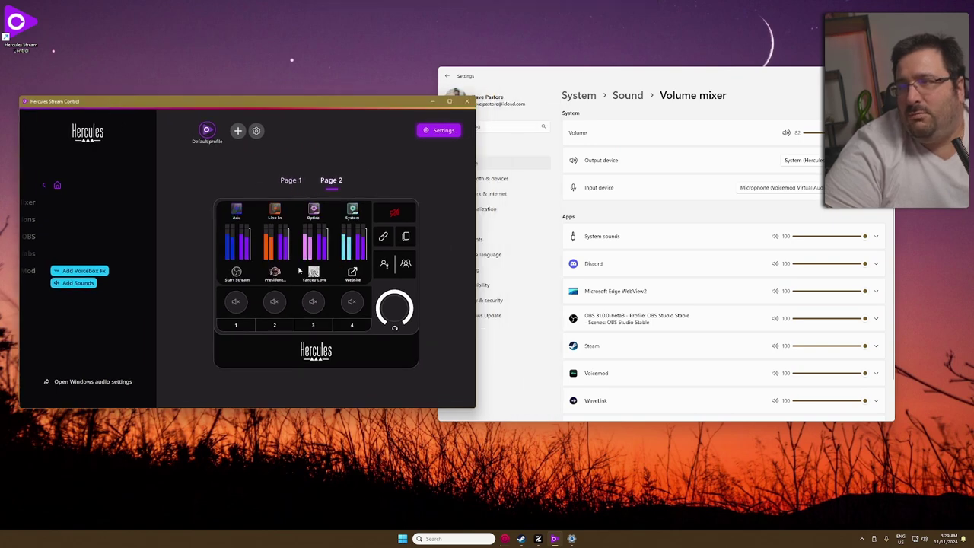
left_click(780, 188)
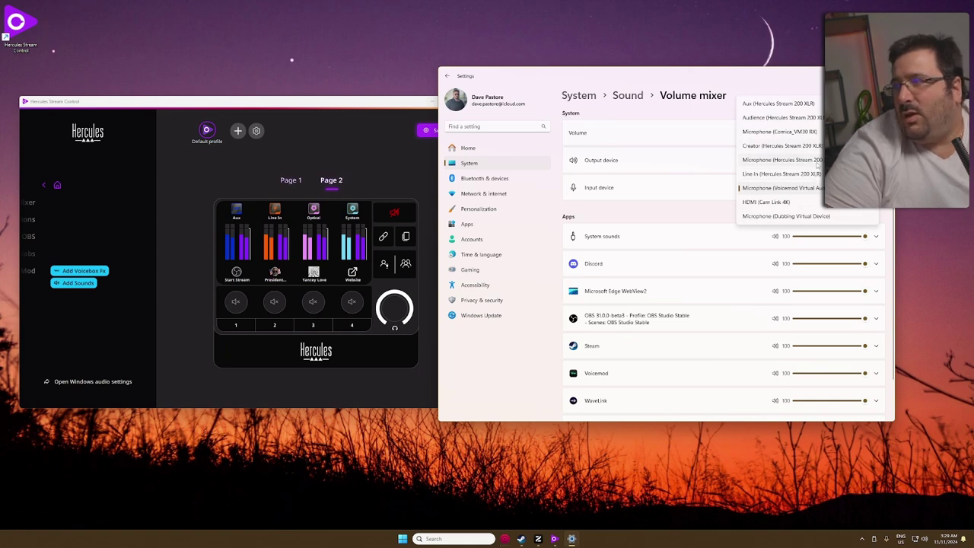
left_click(816, 161)
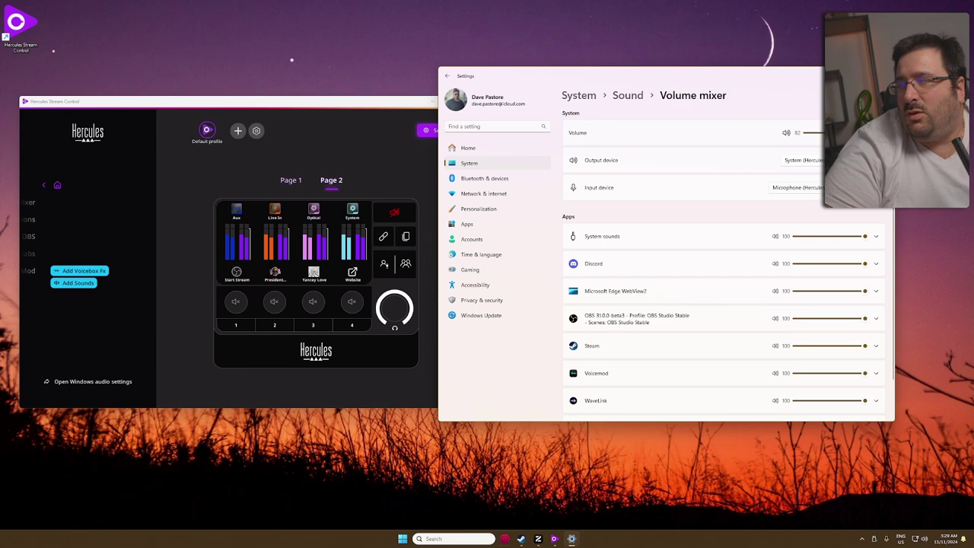
left_click(795, 188)
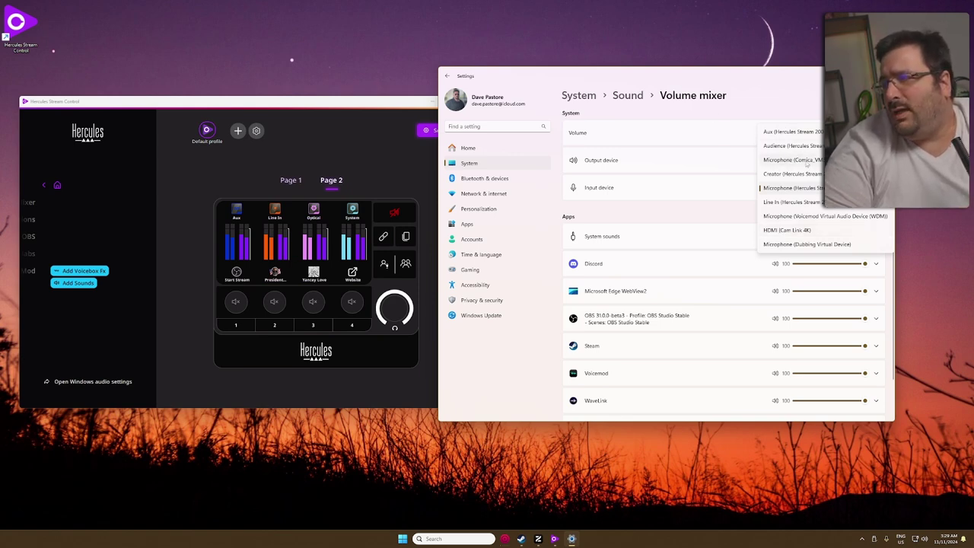
left_click(829, 216)
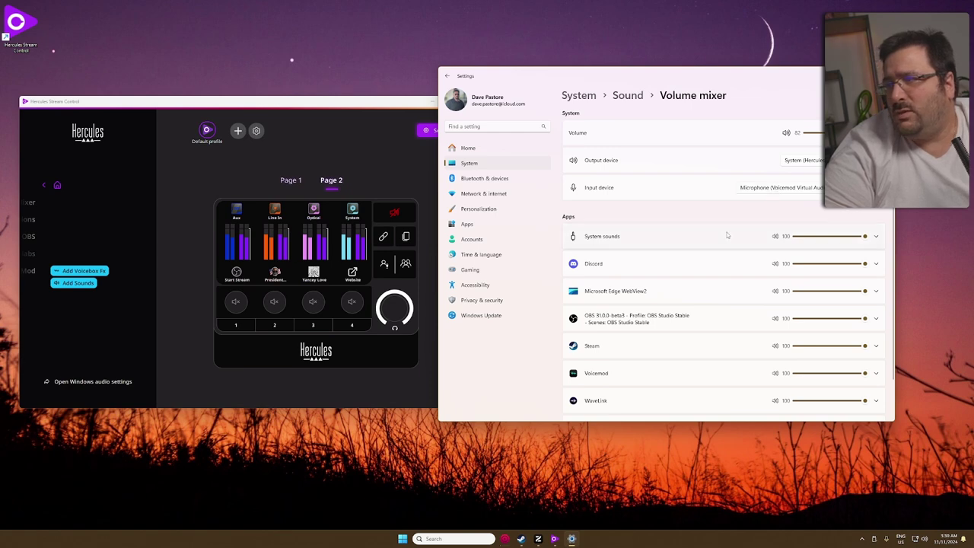
scroll(726, 235, "down", 2)
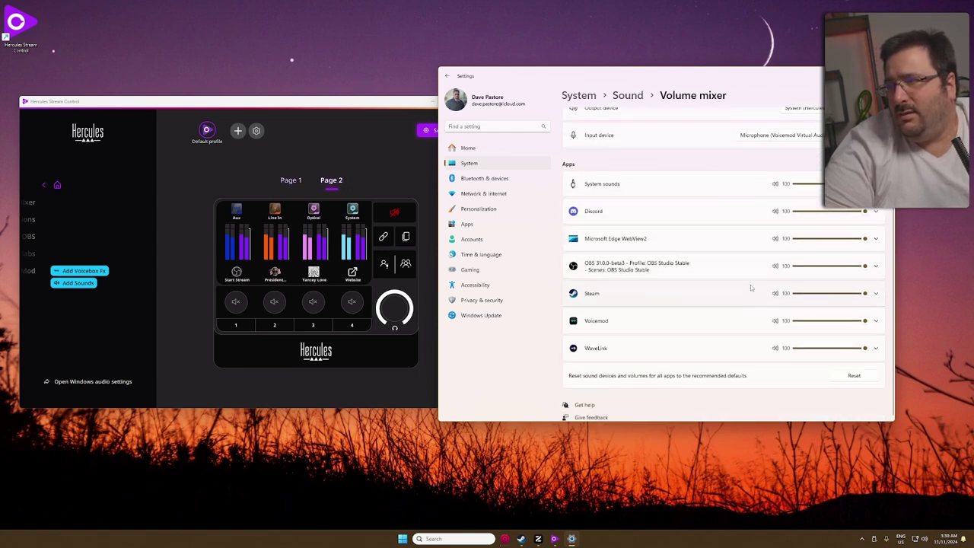
Route Discord's output to Chat (Hercules Stream 200 XLR), keeping its input on Default.
left_click(715, 219)
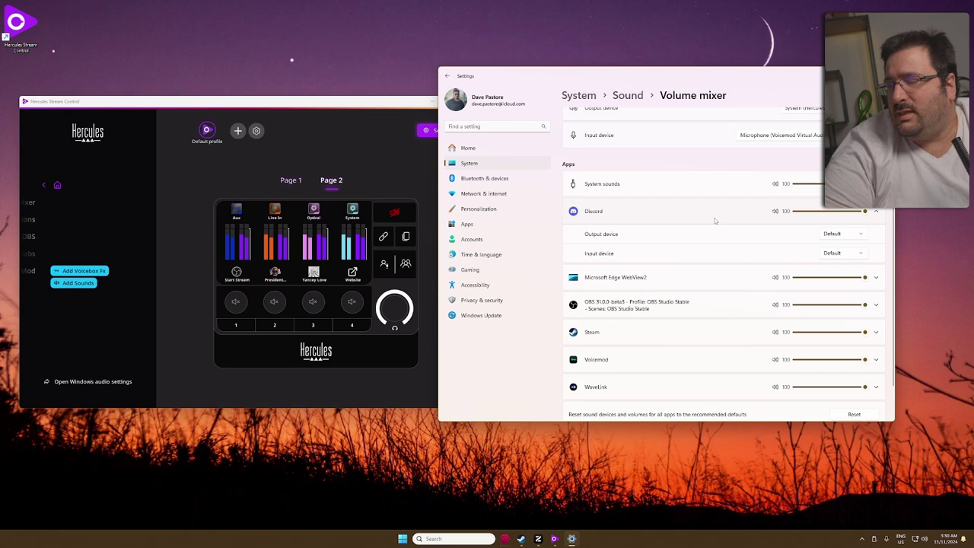
left_click(843, 236)
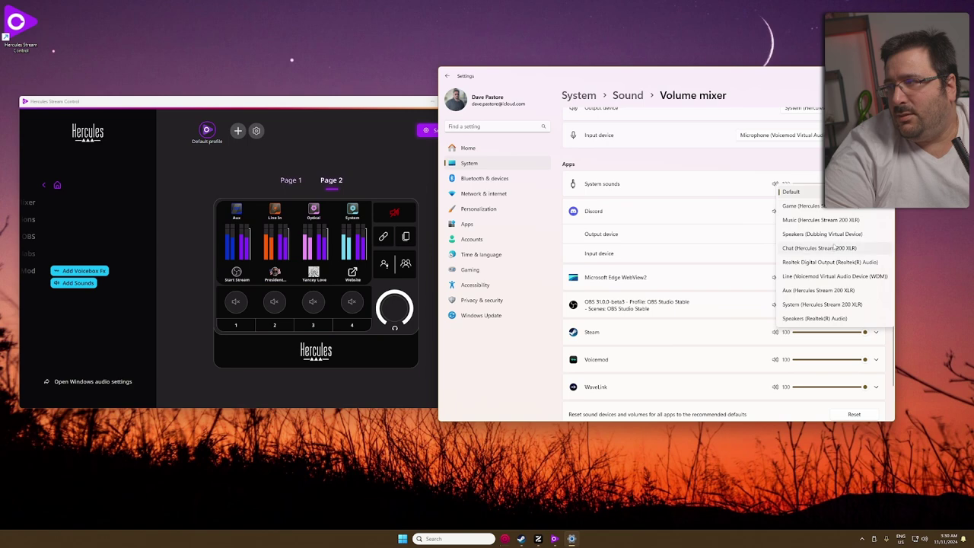
left_click(834, 248)
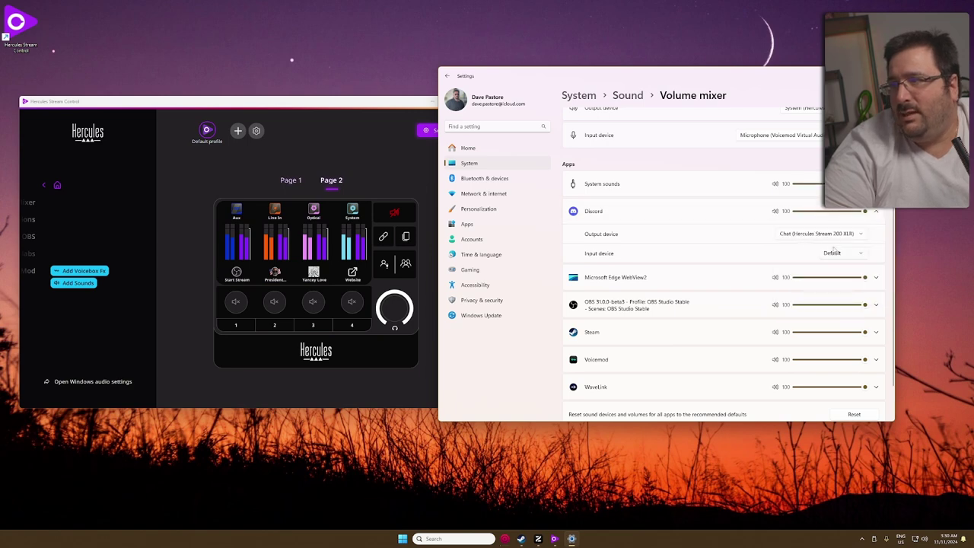
left_click(833, 257)
left_click(715, 244)
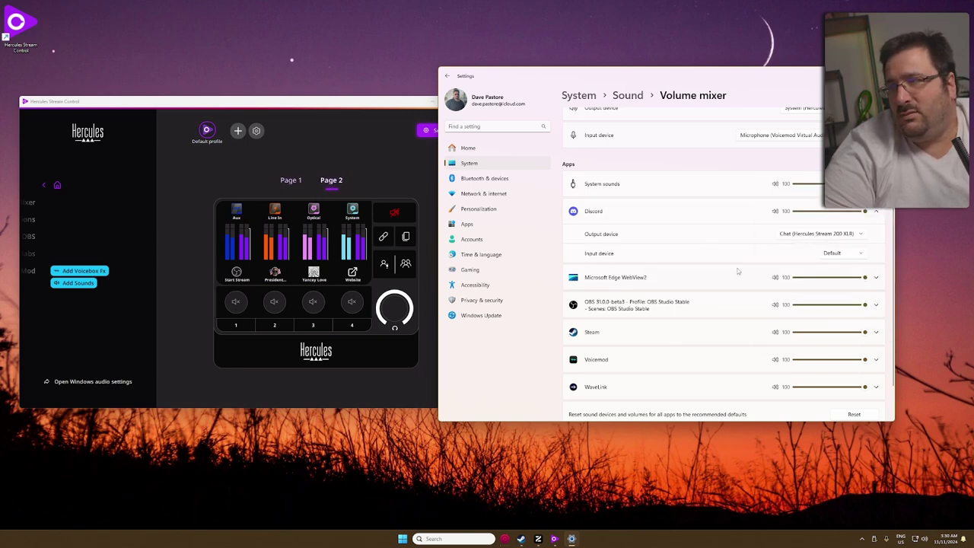
left_click(324, 127)
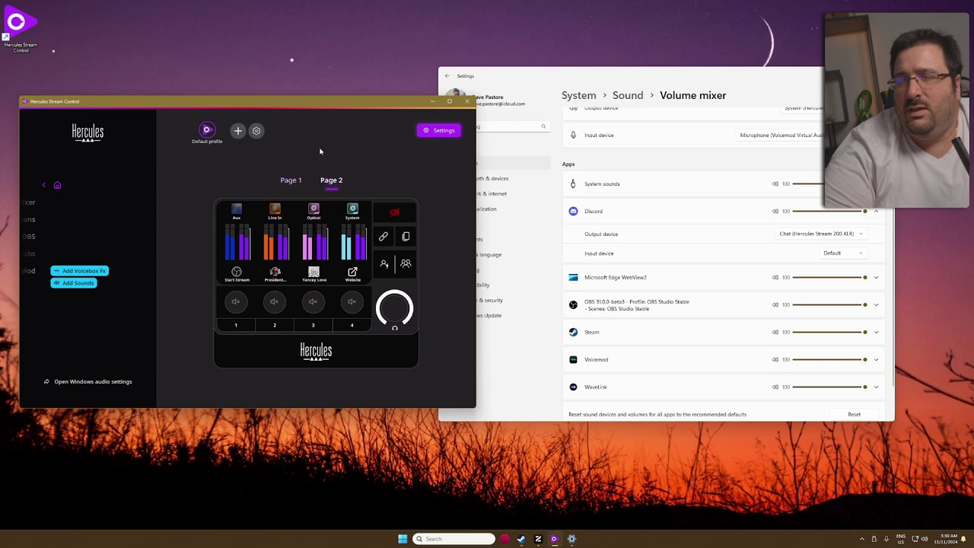
On Page 1, rename the second channel from Talk to Chat and save it.
left_click(286, 182)
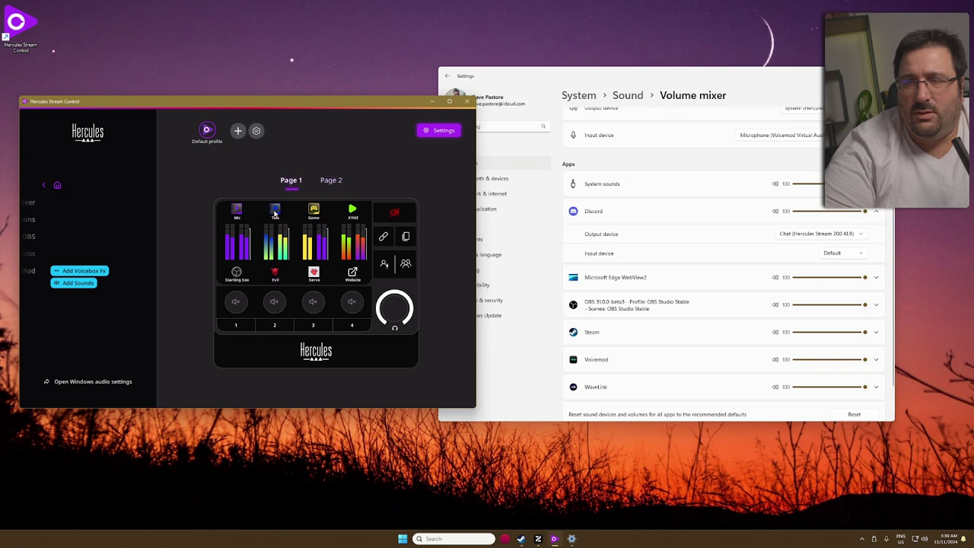
left_click(275, 213)
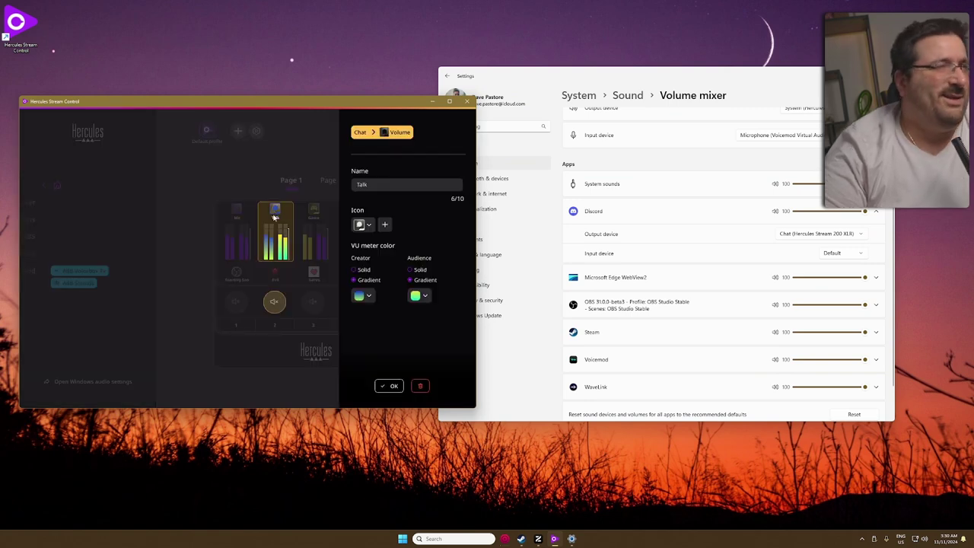
double_click(381, 183)
type("Ch")
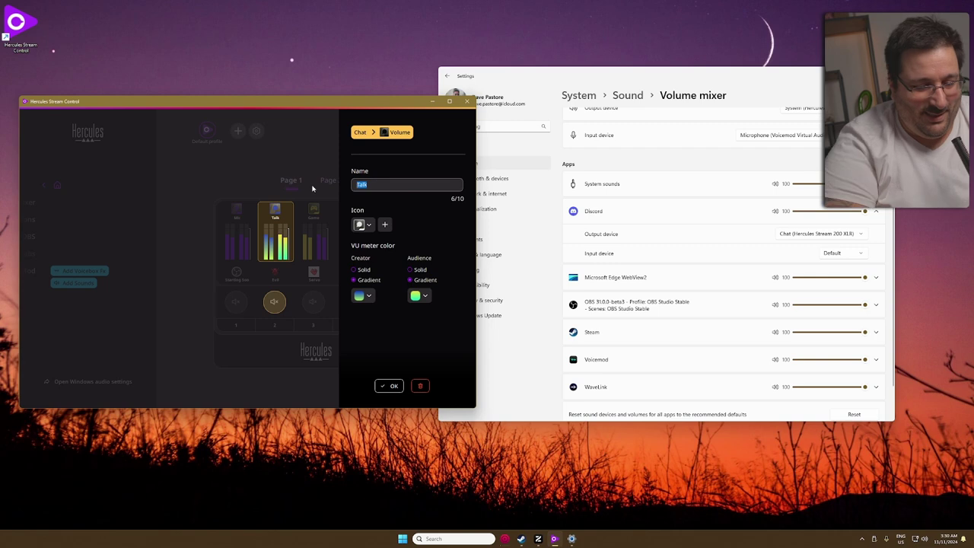
type("at")
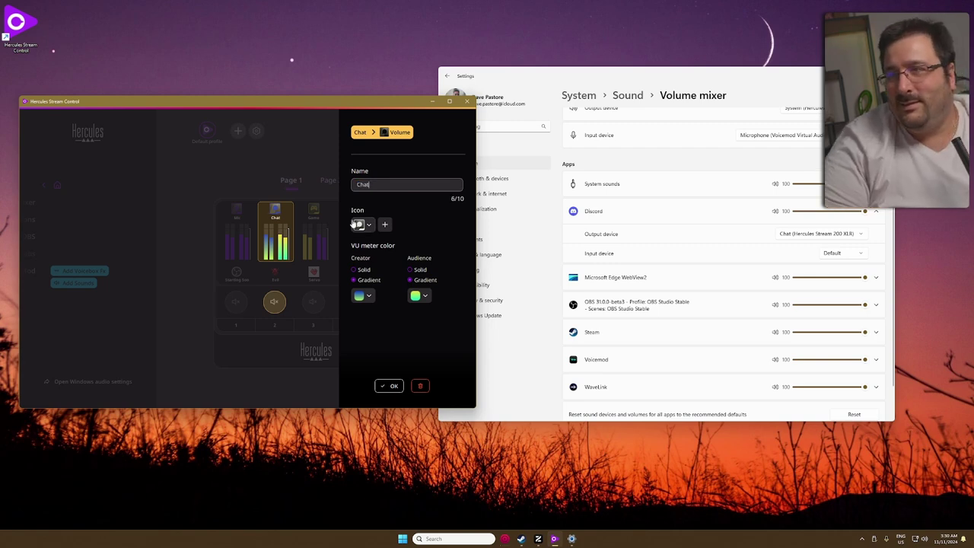
left_click(404, 335)
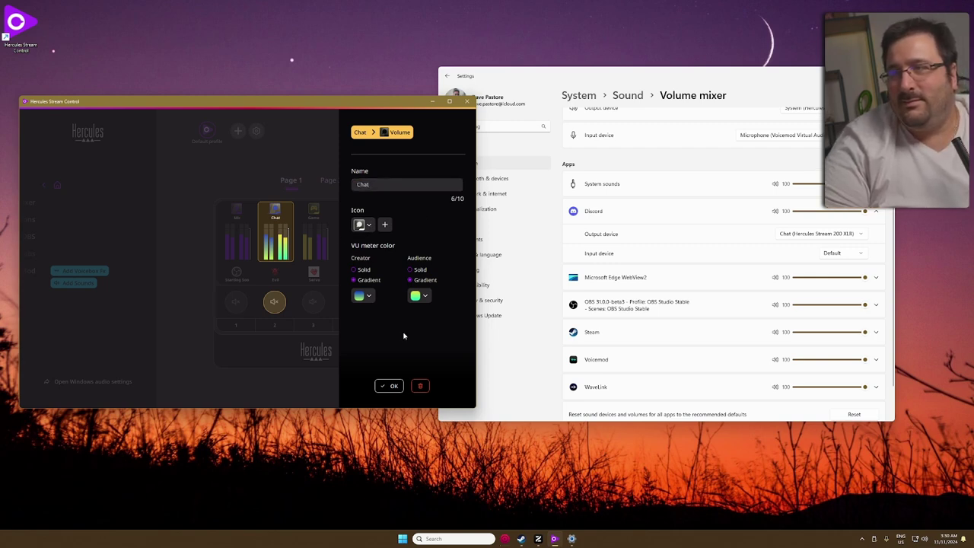
left_click(388, 386)
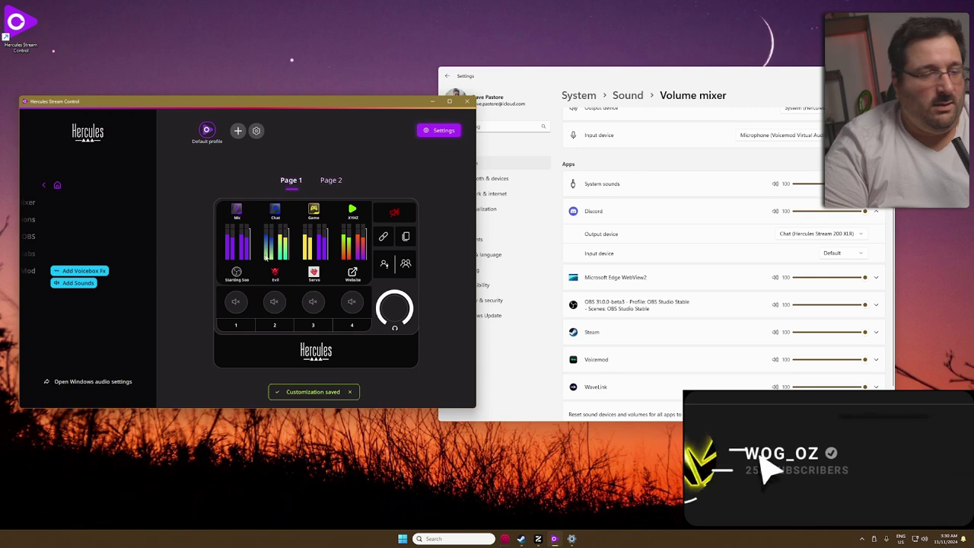